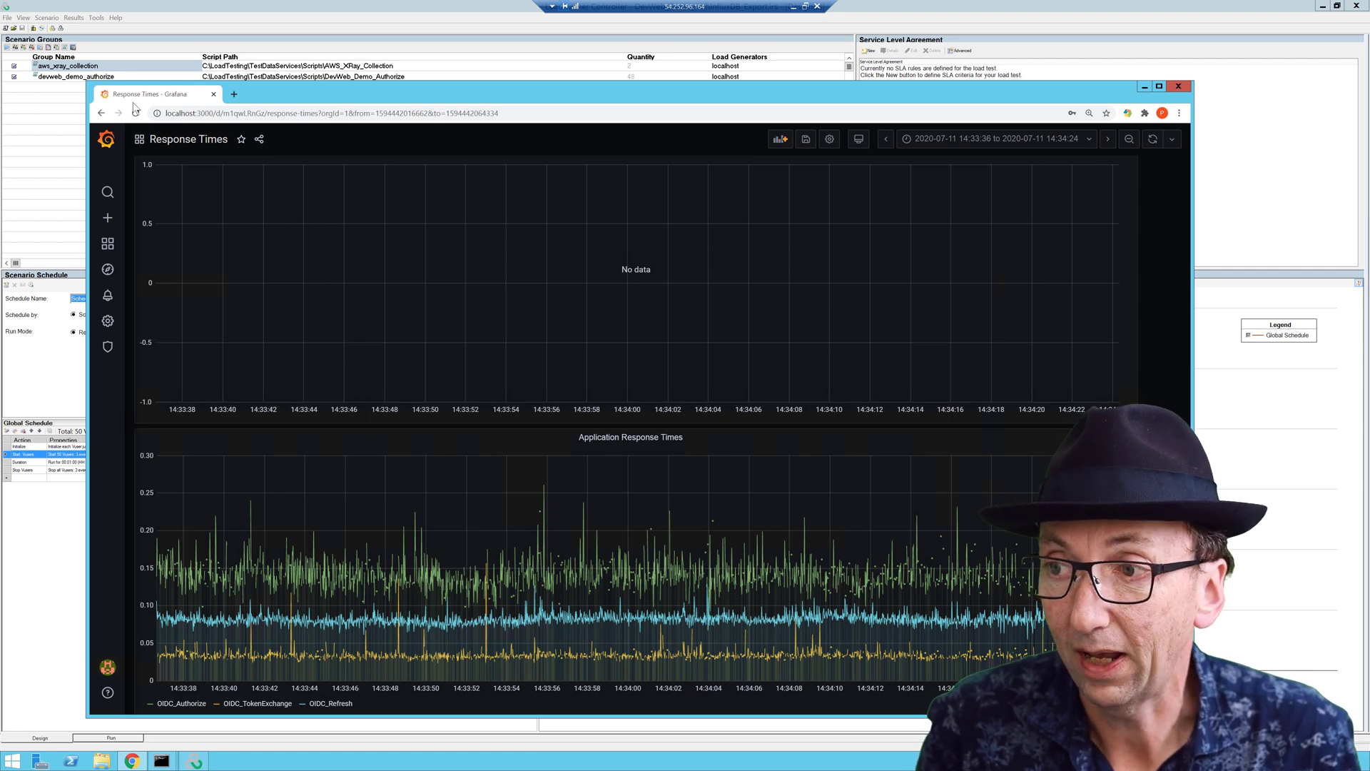
Step: Start the load-test scenario from the Controller's Run view
left_click(1144, 87)
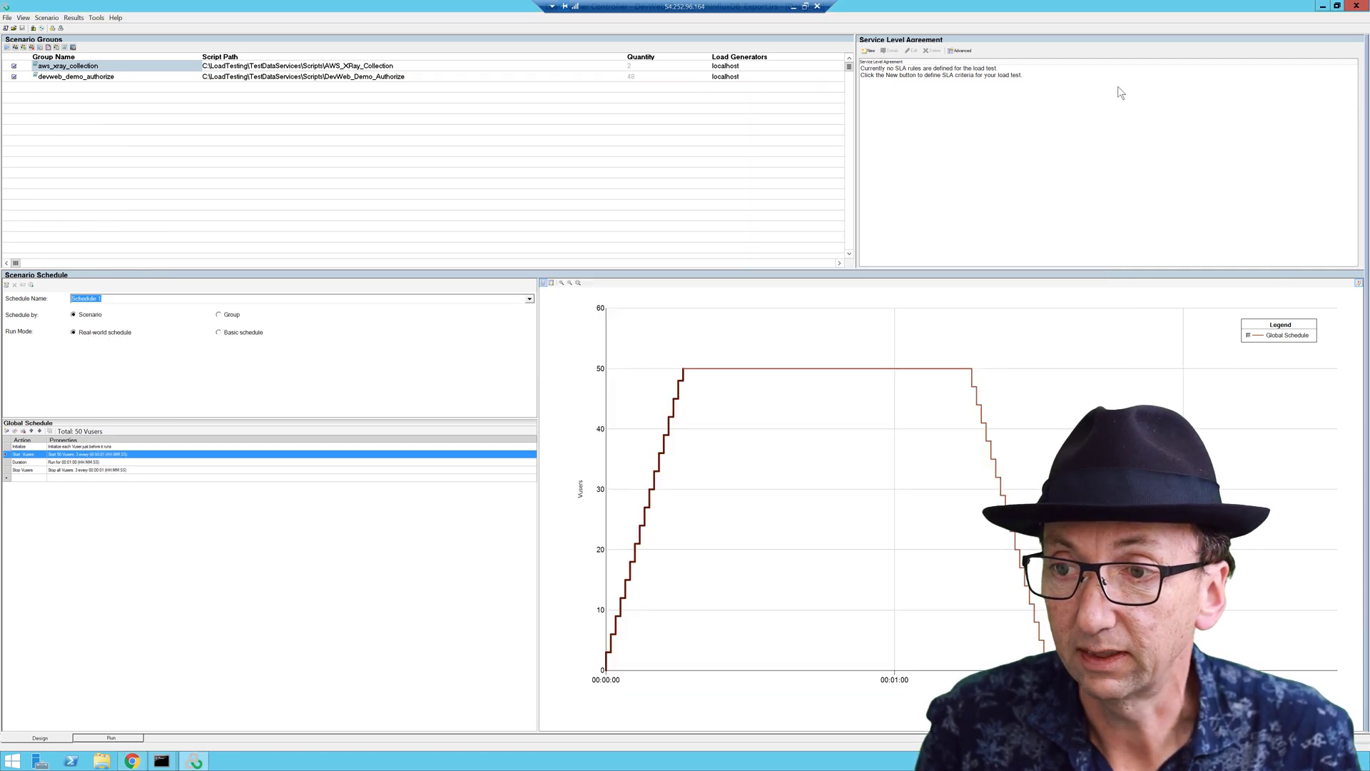
left_click(111, 739)
left_click(1160, 45)
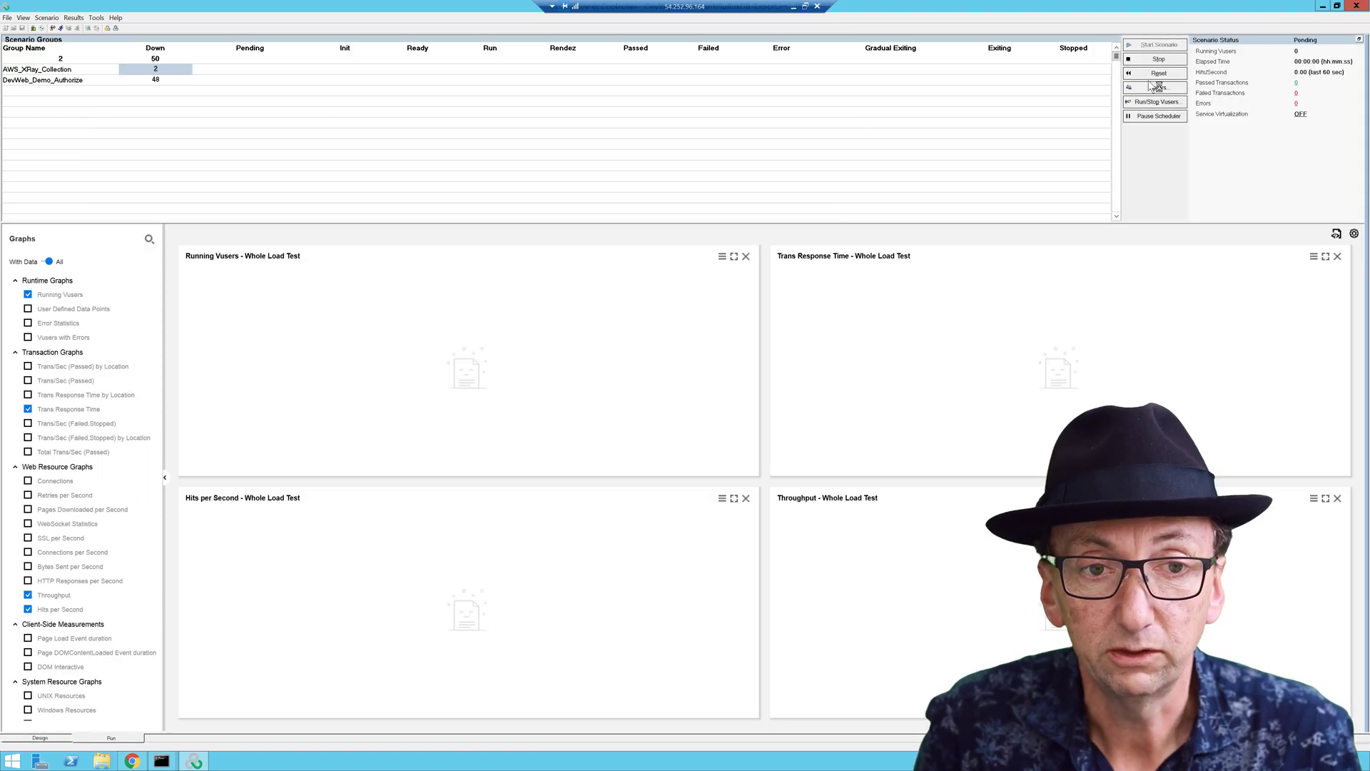
Step: Open the AWS_XRay_Collection group's Vusers list, showing two running Vusers
left_click(62, 740)
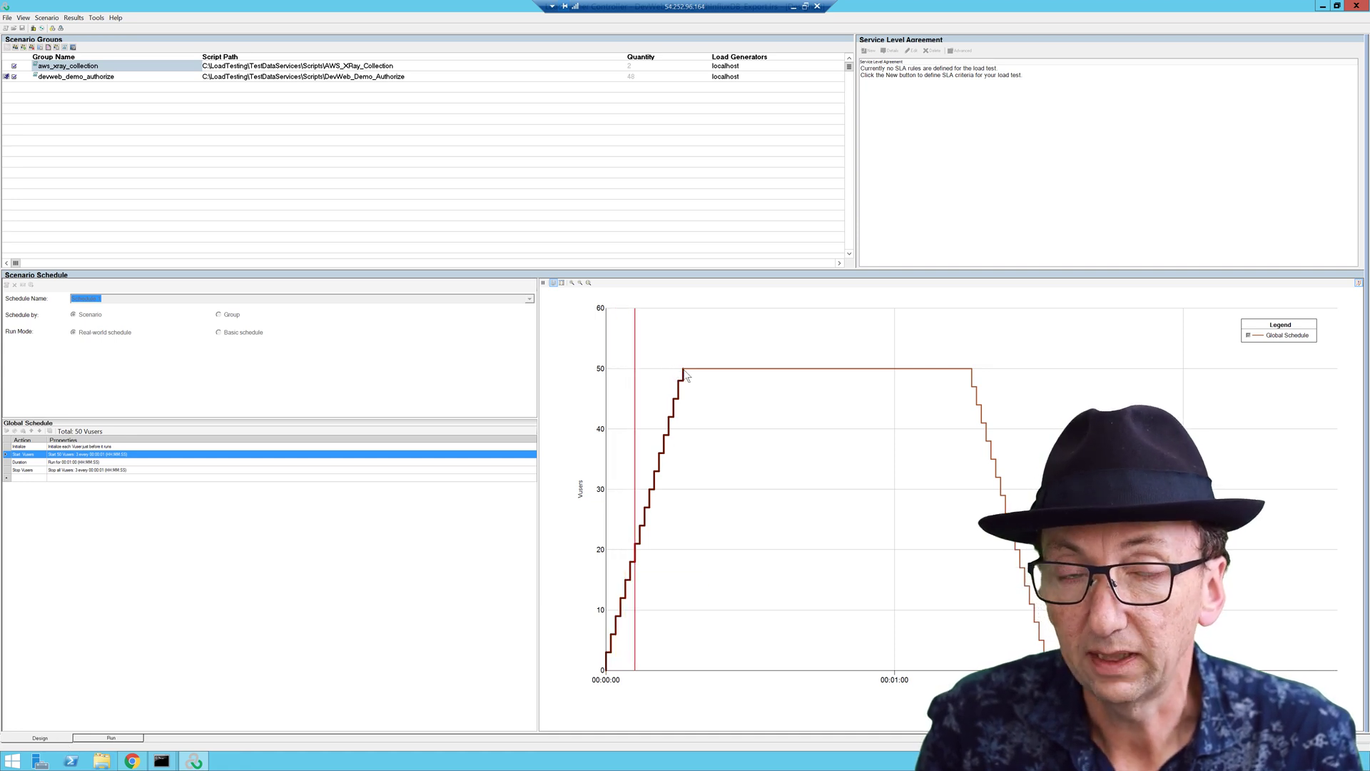
mouse_move(687, 377)
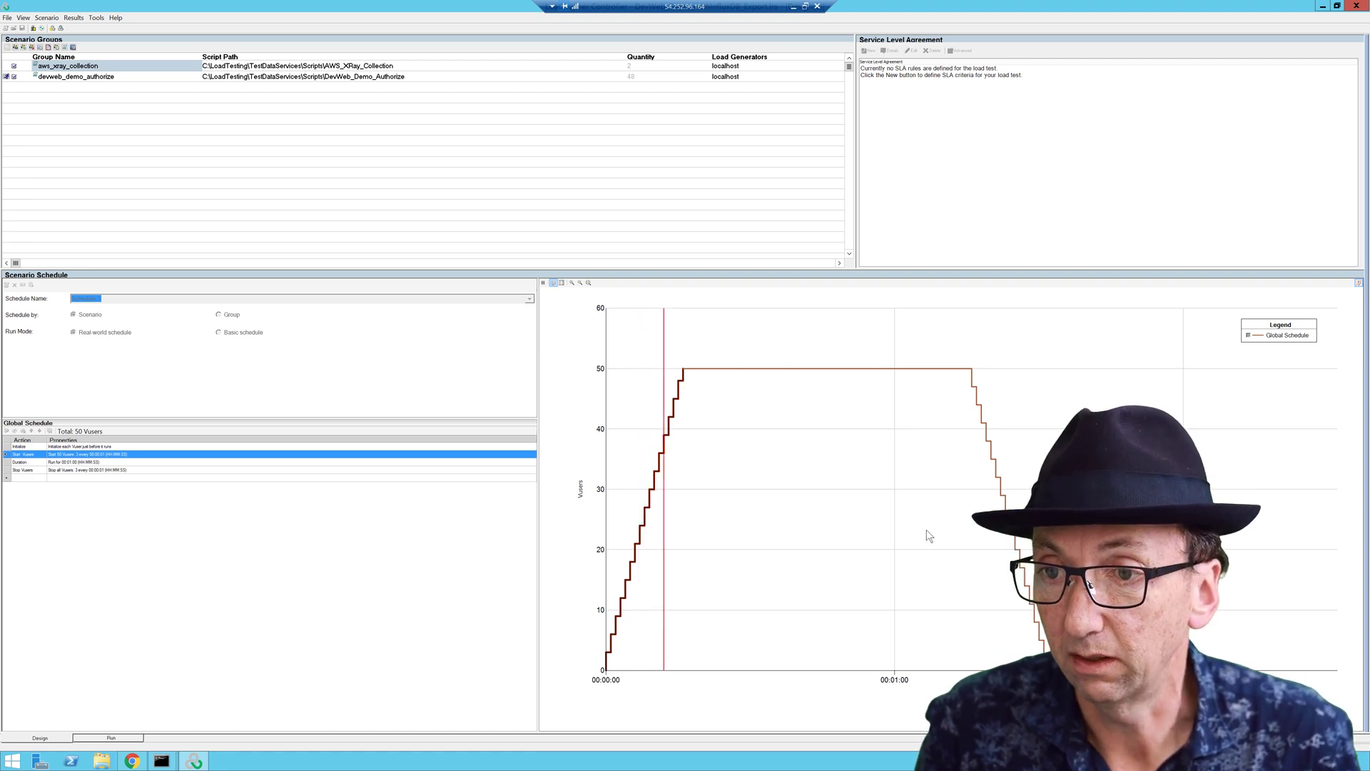
left_click(112, 737)
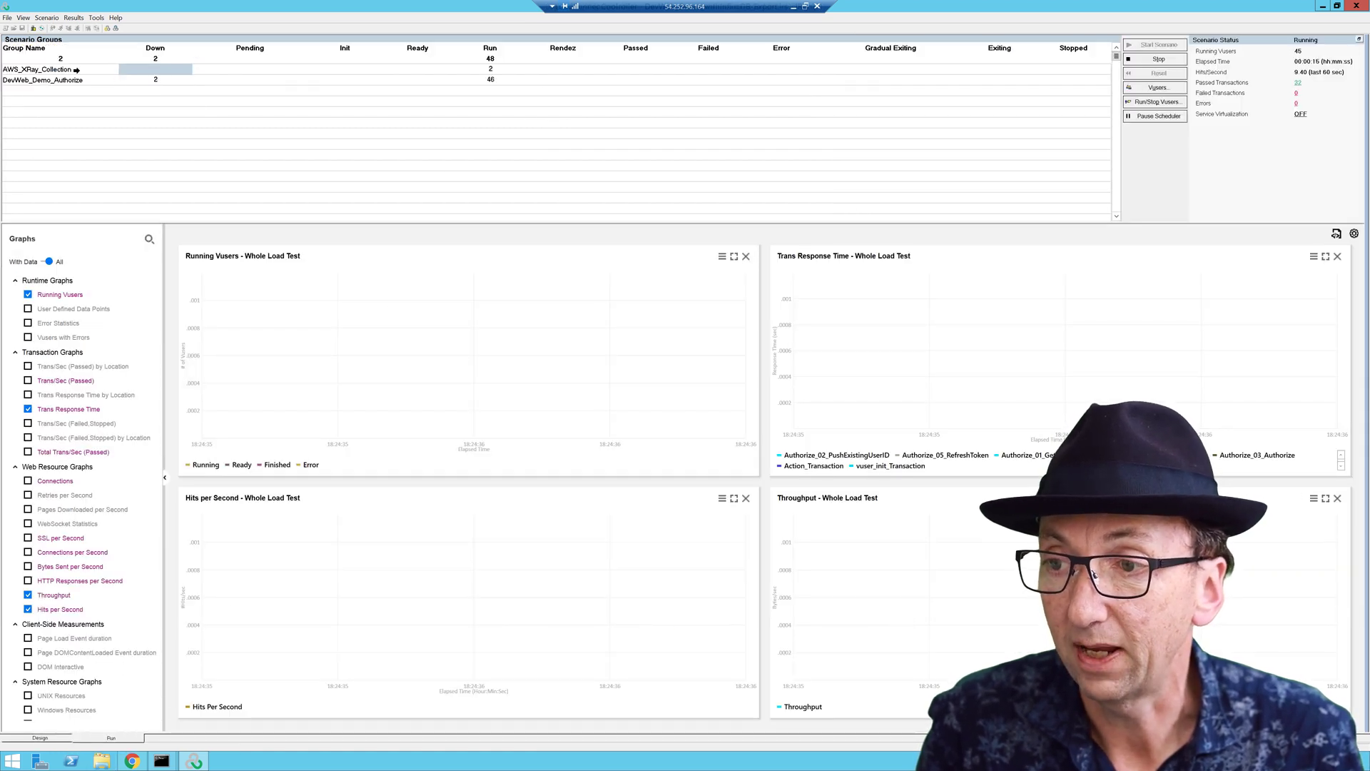
double_click(77, 70)
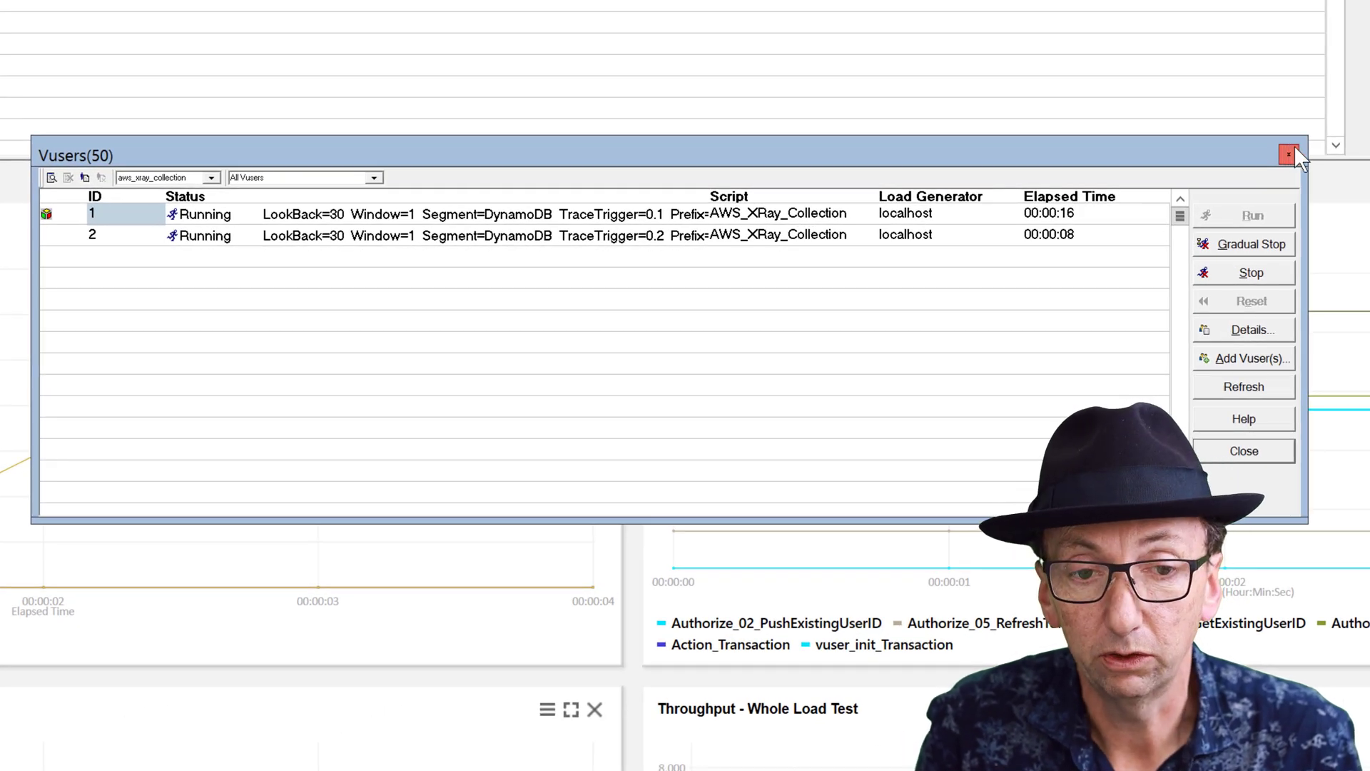
Step: Open DevWeb_Demo_Authorize's Vusers and review its transactions sorted by Name
left_click(1289, 155)
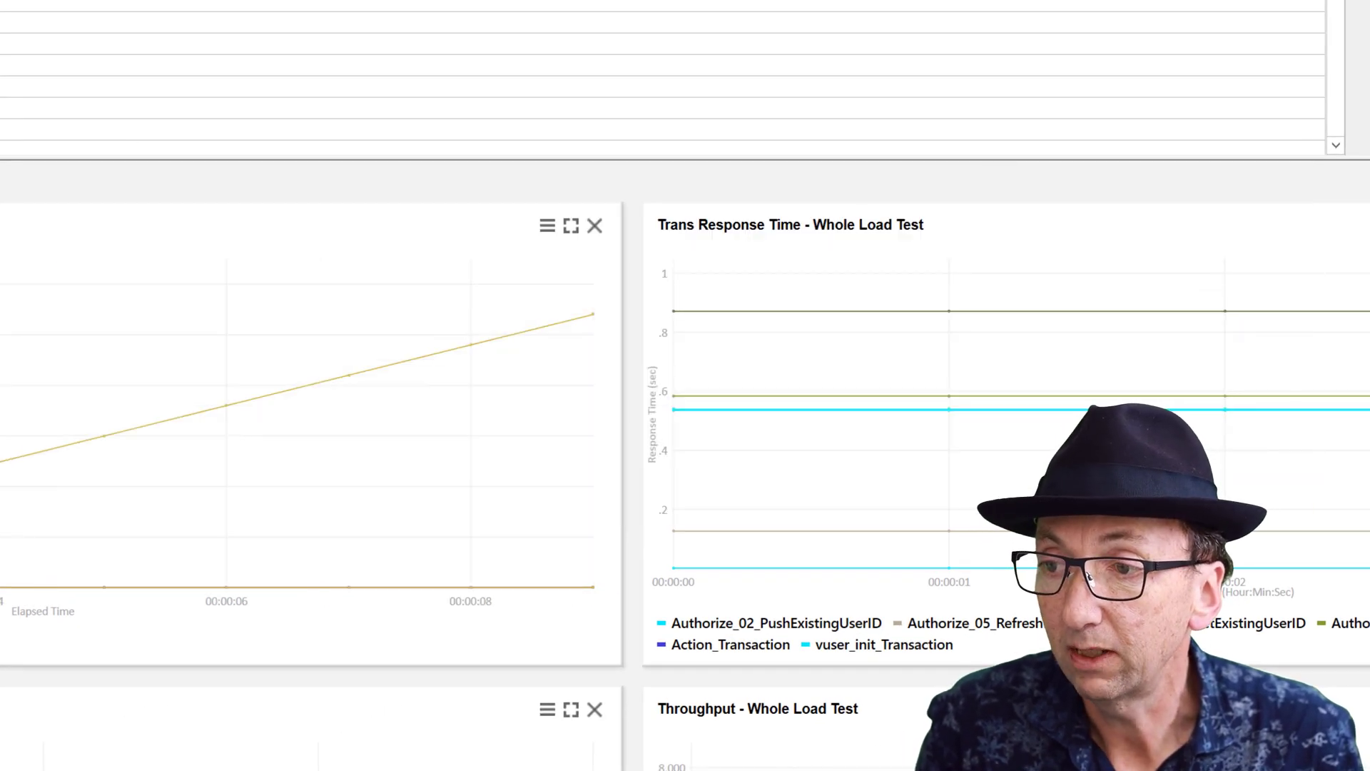
double_click(110, 66)
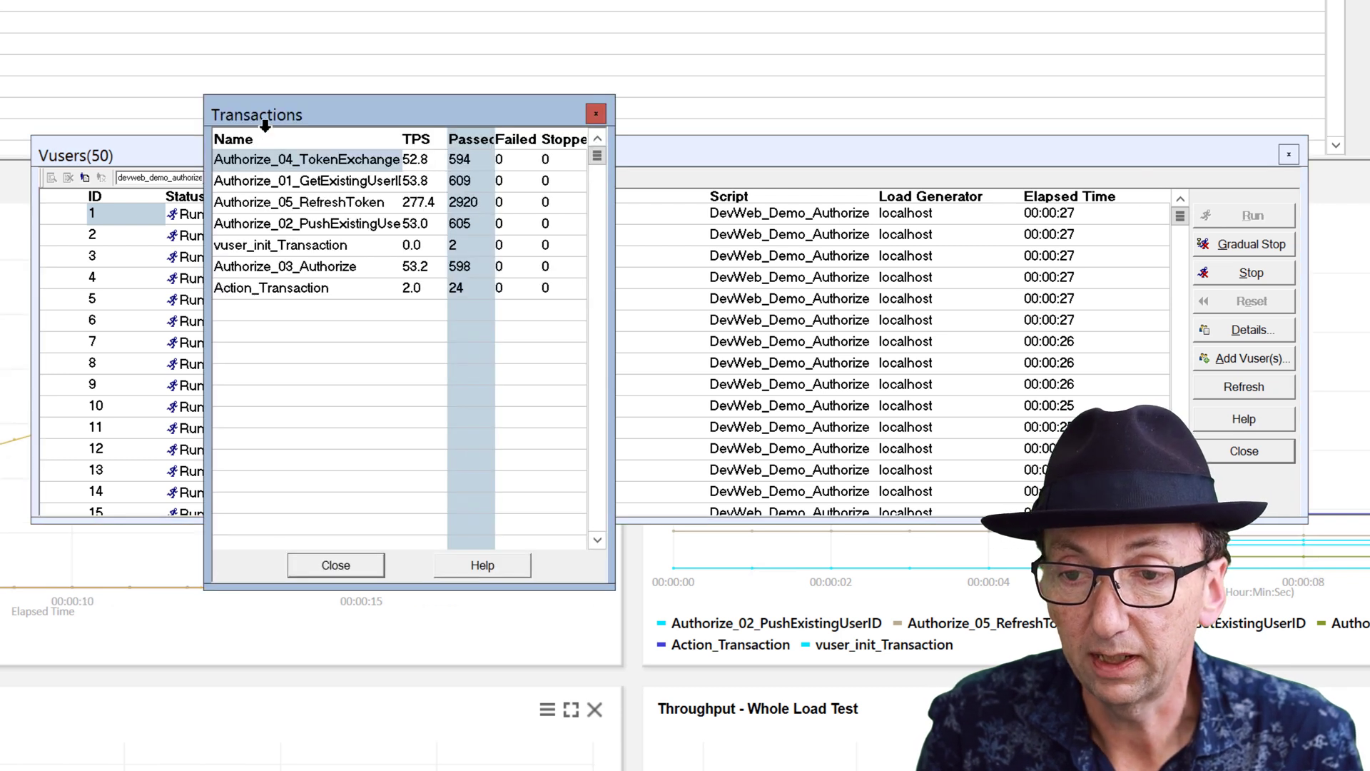
left_click(261, 136)
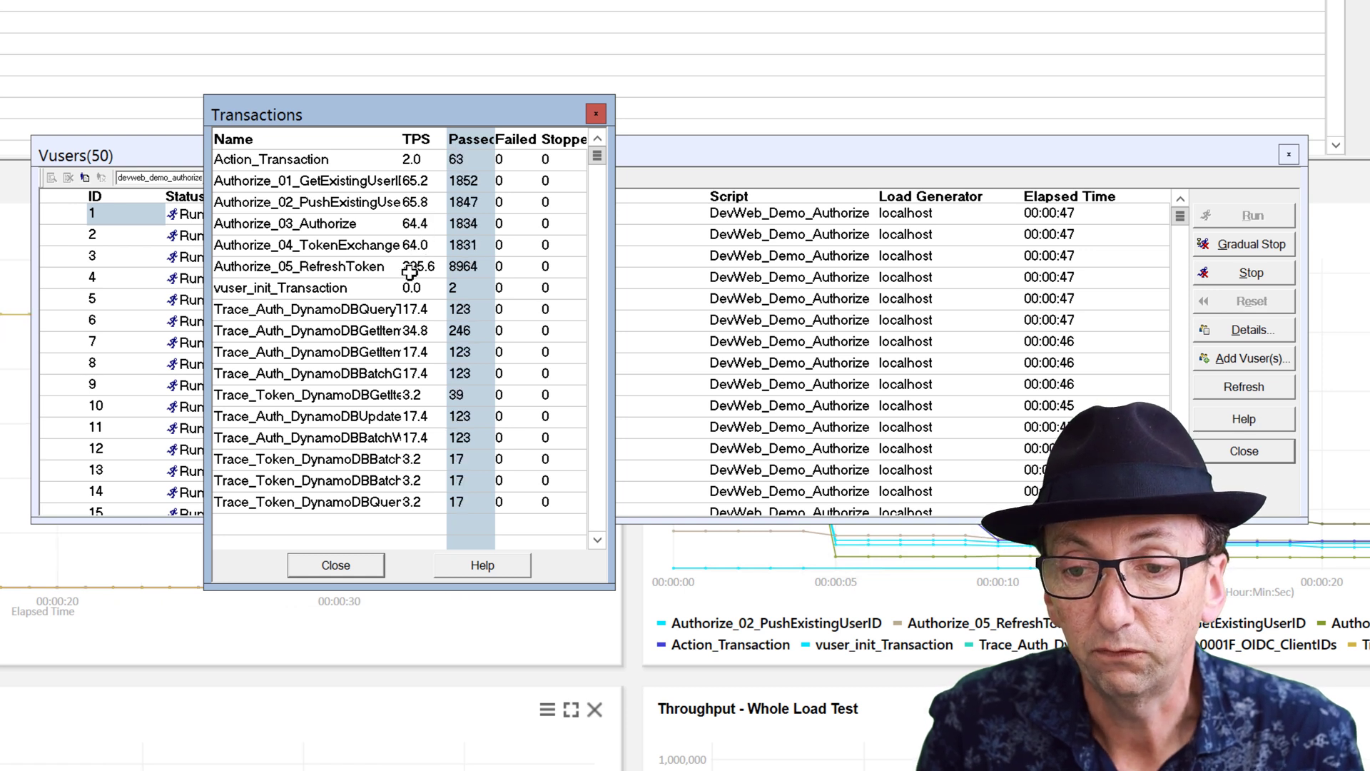
left_click(595, 113)
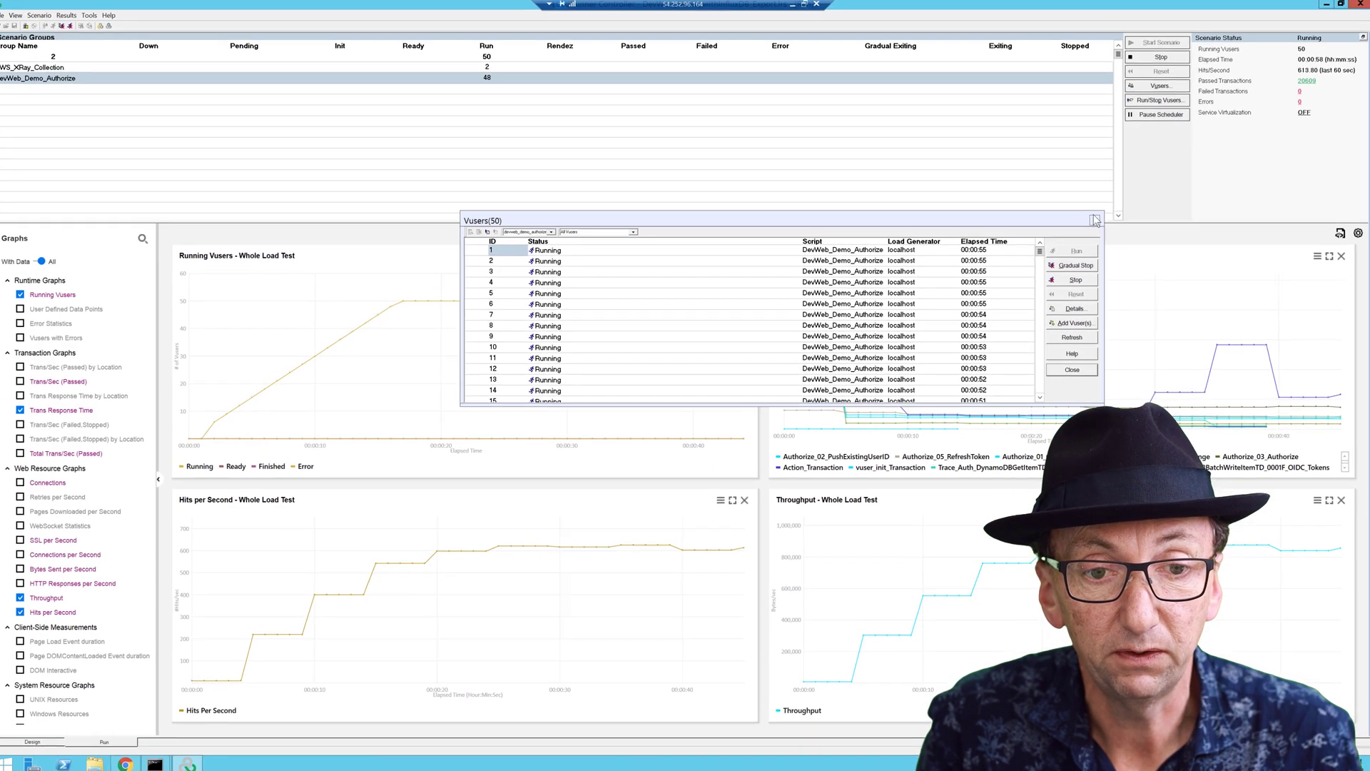
Step: From the design view, review Influx Settings (localhost:8086, database mydb) and cancel unchanged
left_click(1095, 220)
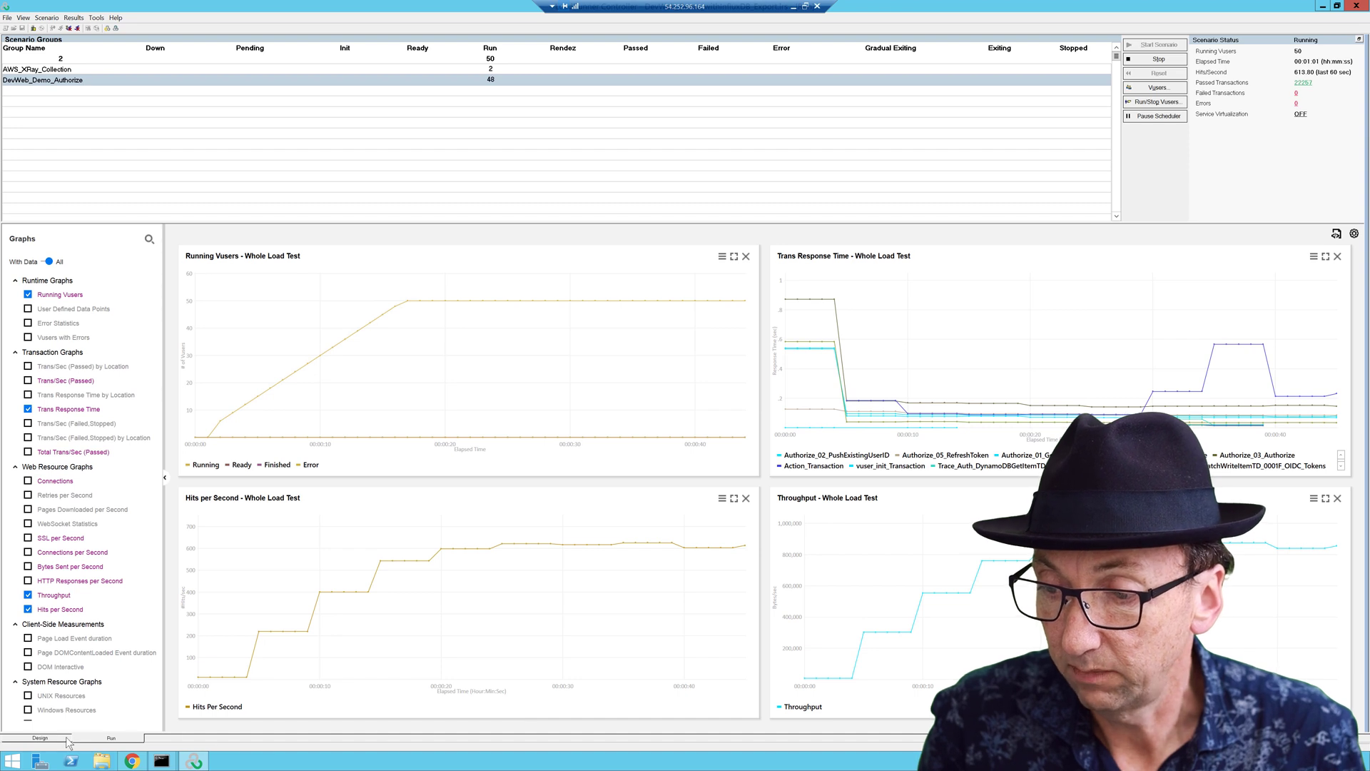
left_click(64, 738)
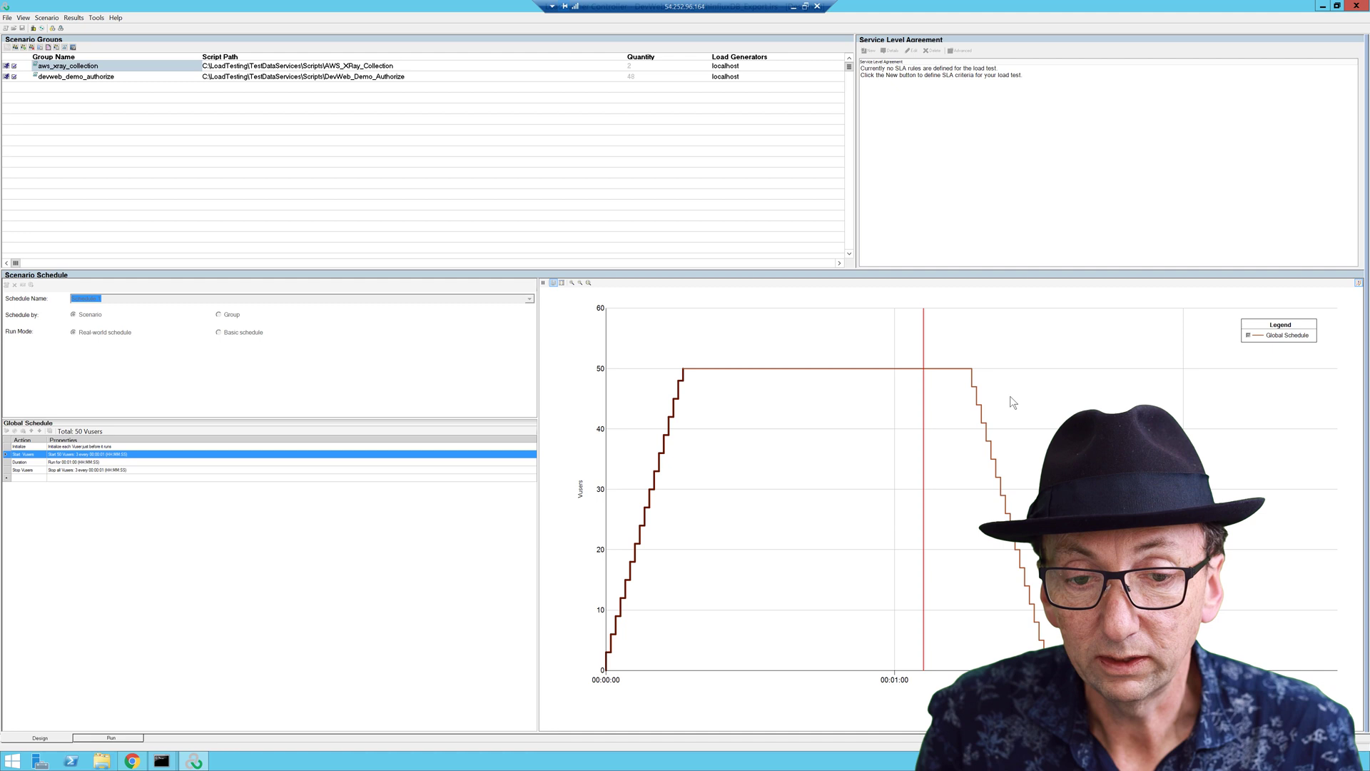
left_click(76, 18)
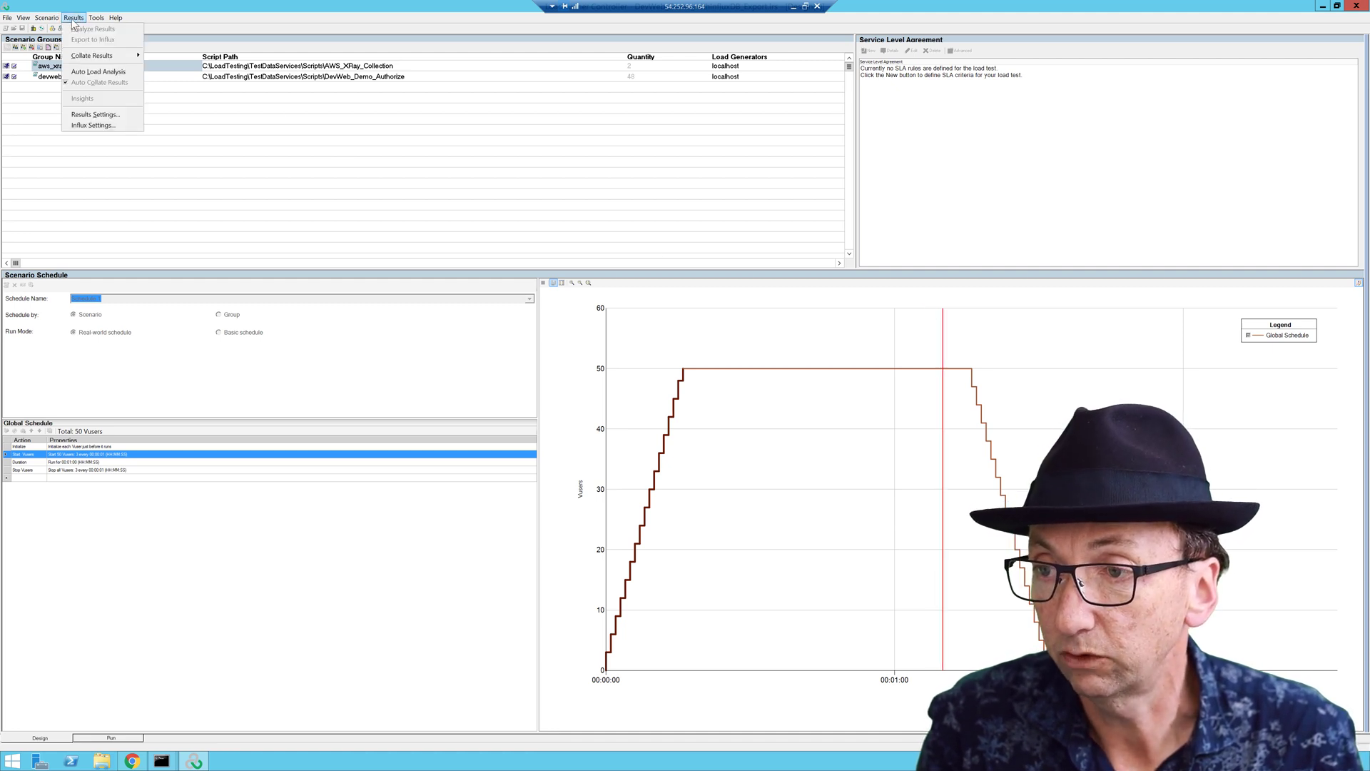
left_click(92, 125)
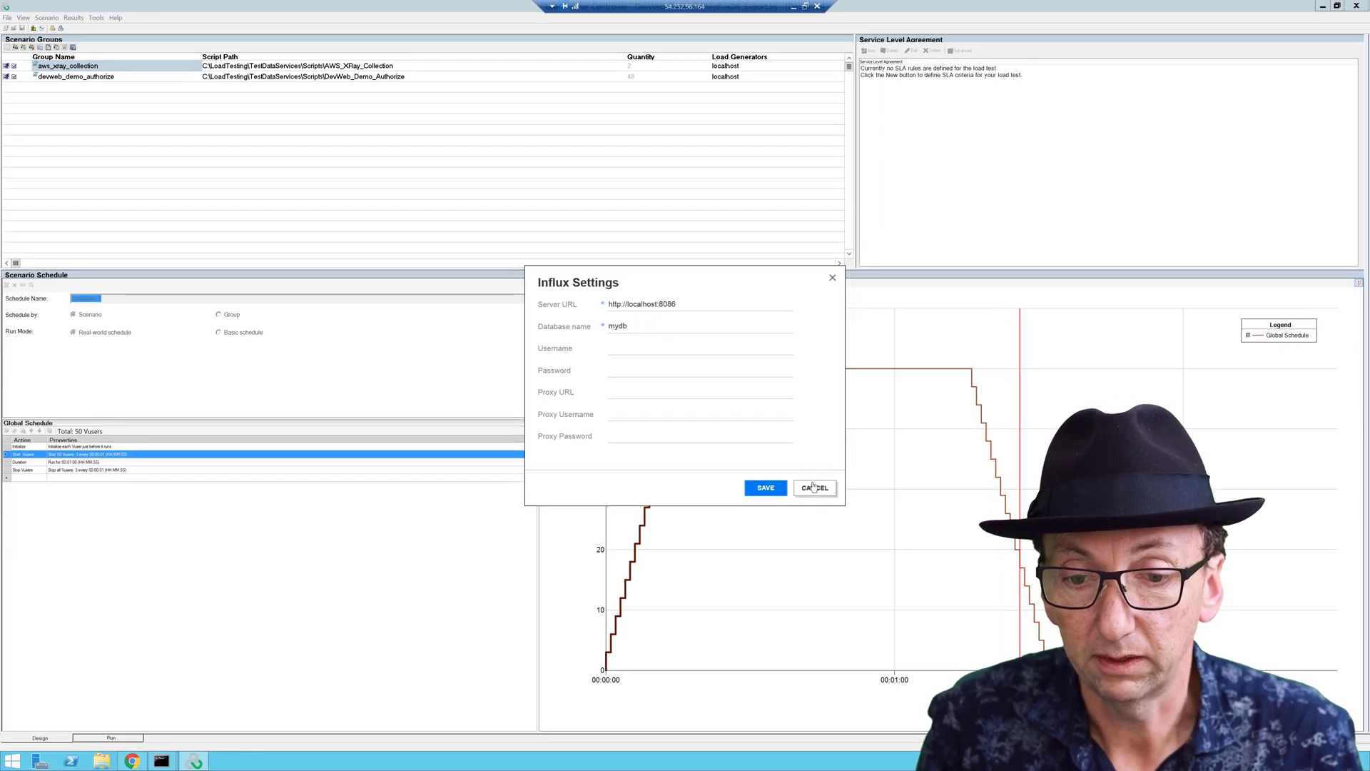
left_click(813, 490)
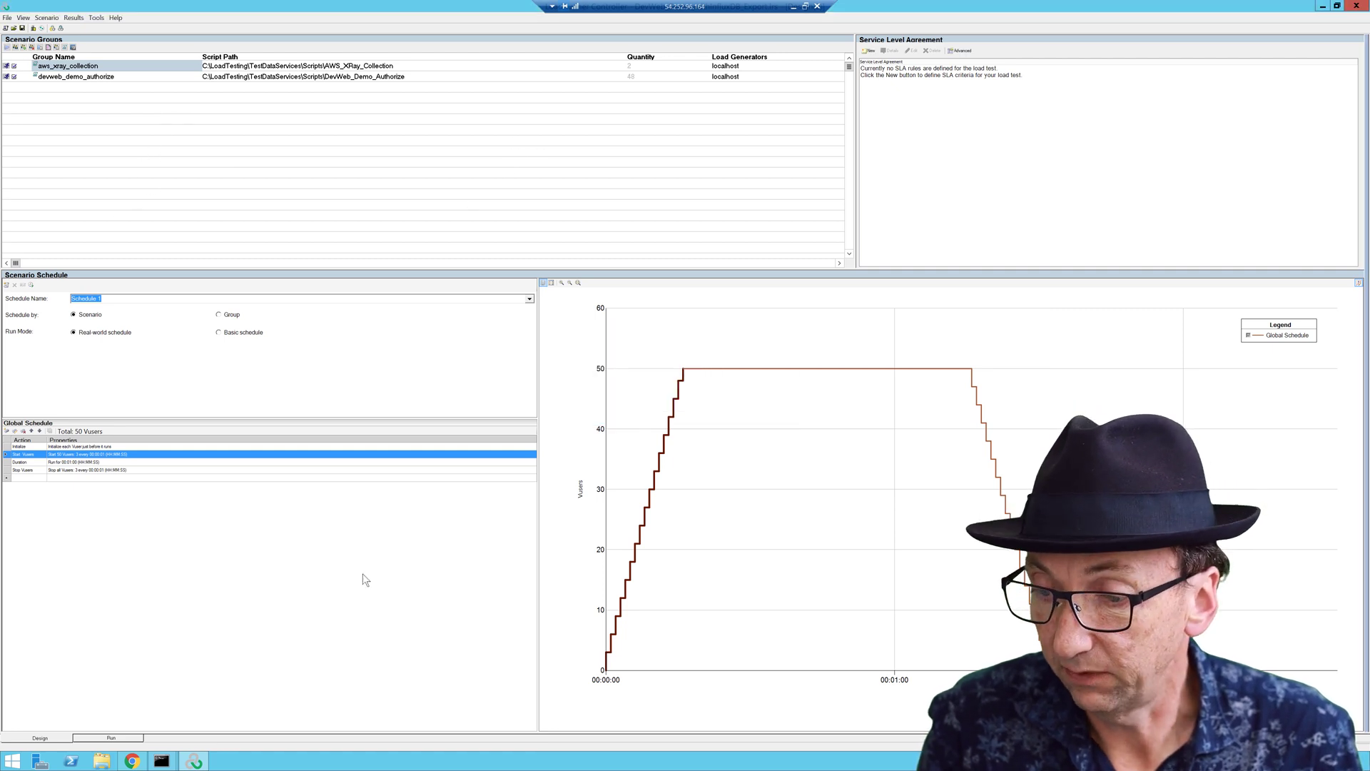
Step: Set the Grafana dashboard to Last 5 minutes with 5s auto-refresh
left_click(132, 761)
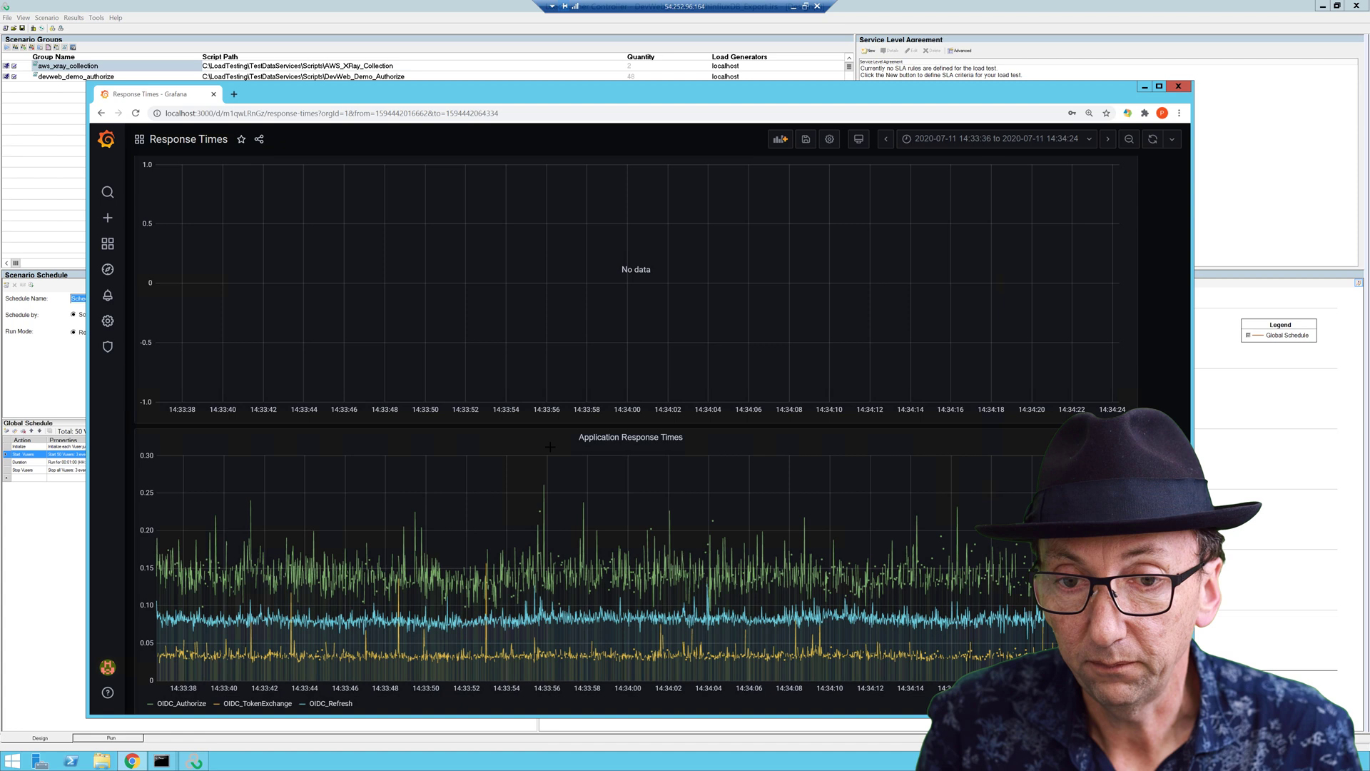
left_click(1089, 141)
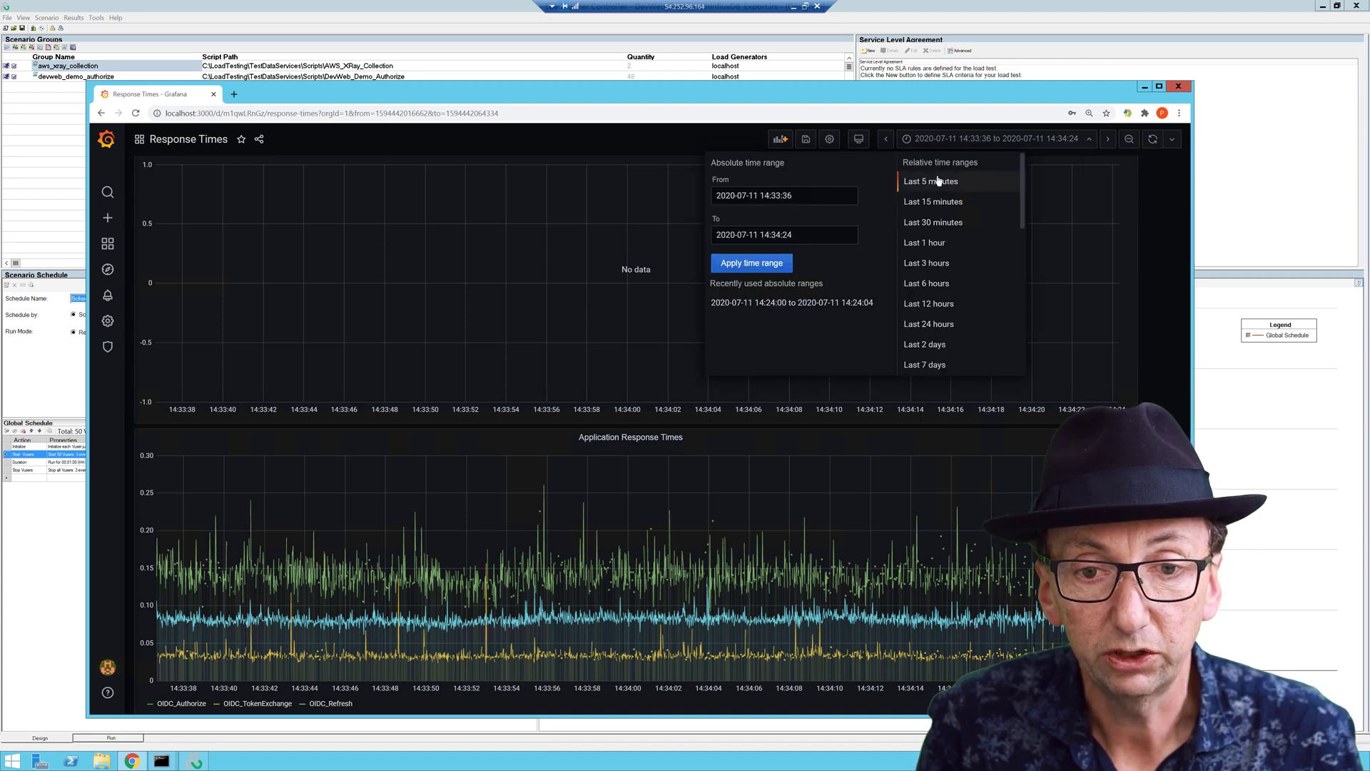
left_click(939, 175)
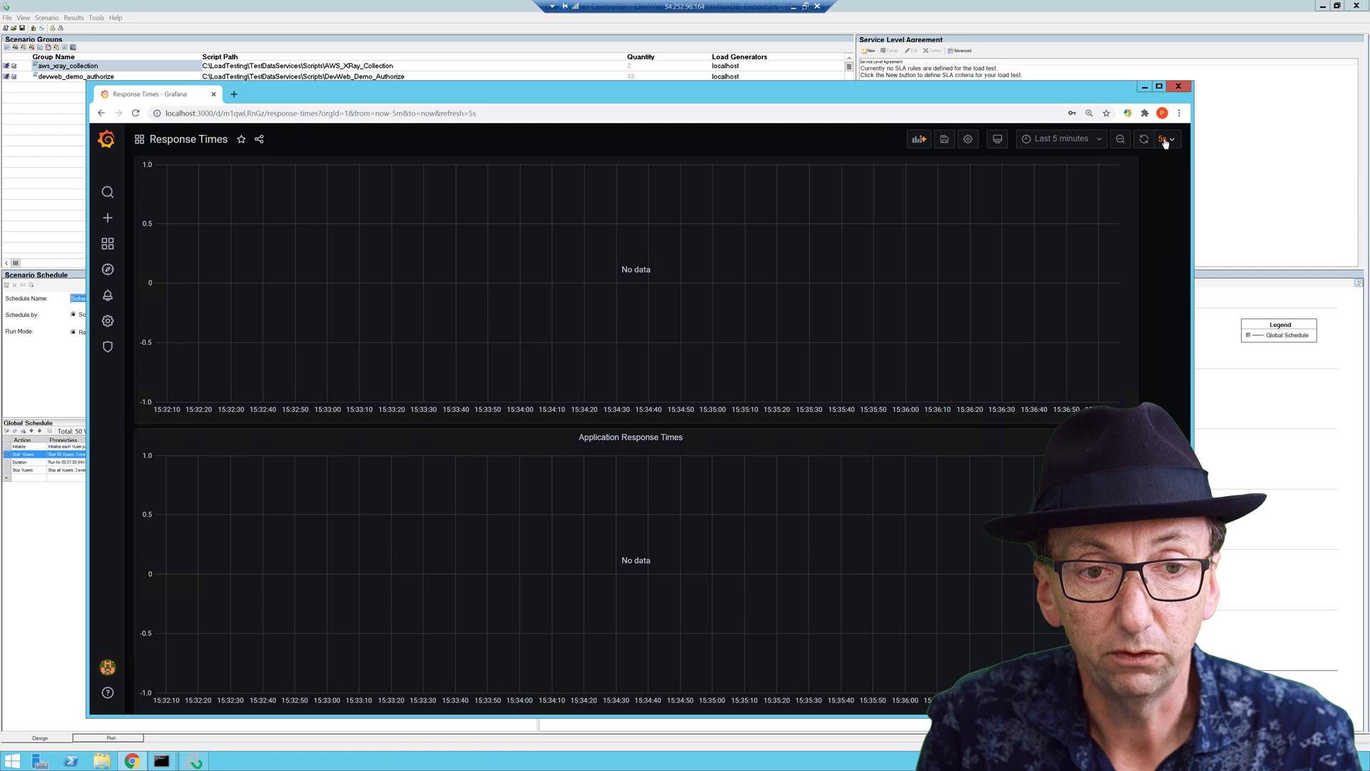
left_click(1144, 142)
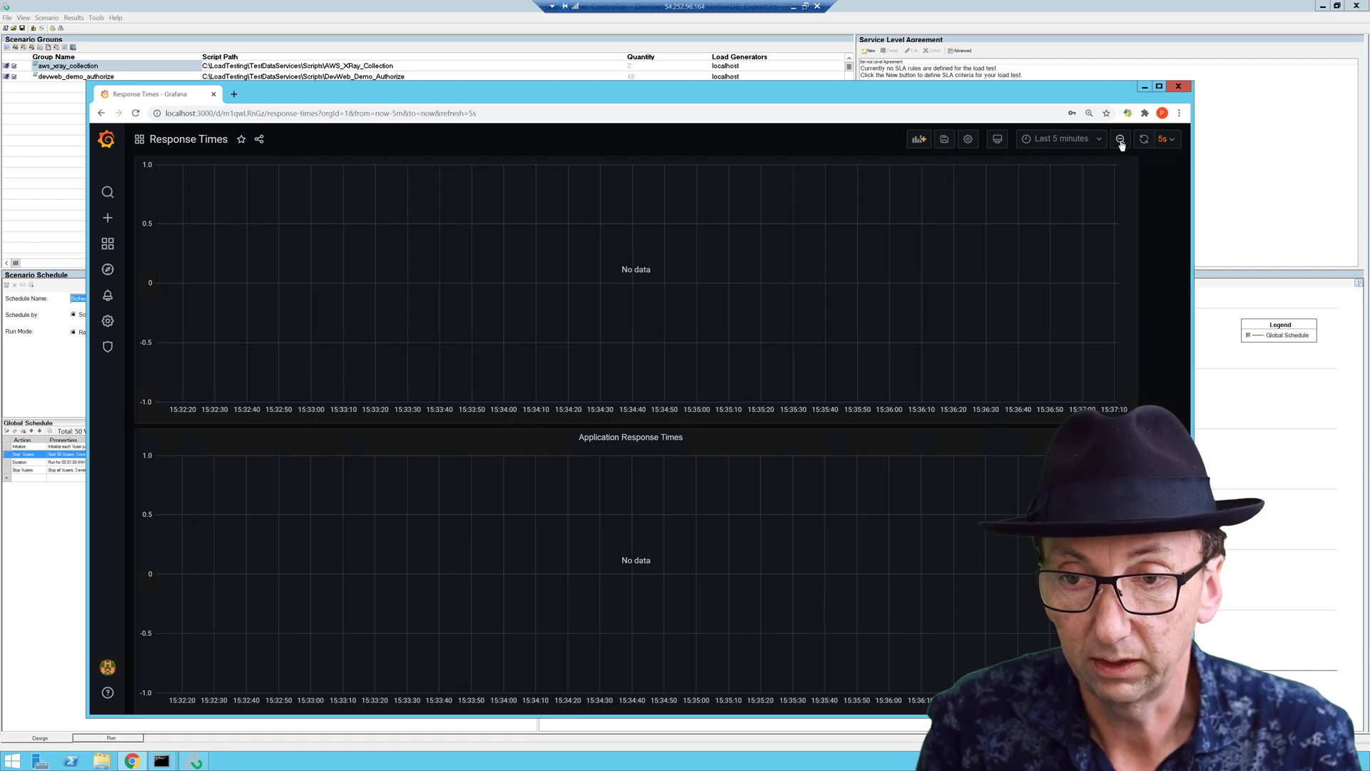
Step: Export the Controller's raw results to Influx
left_click(72, 19)
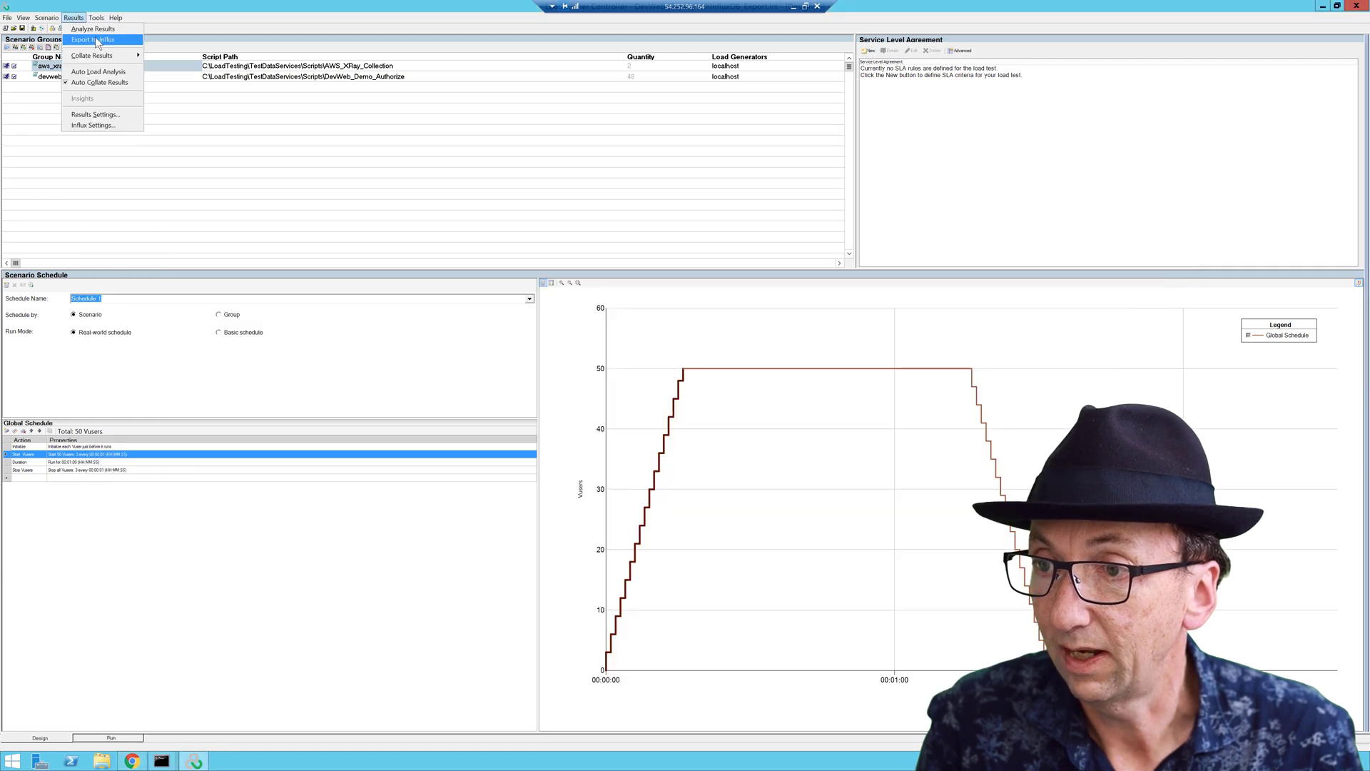
left_click(97, 39)
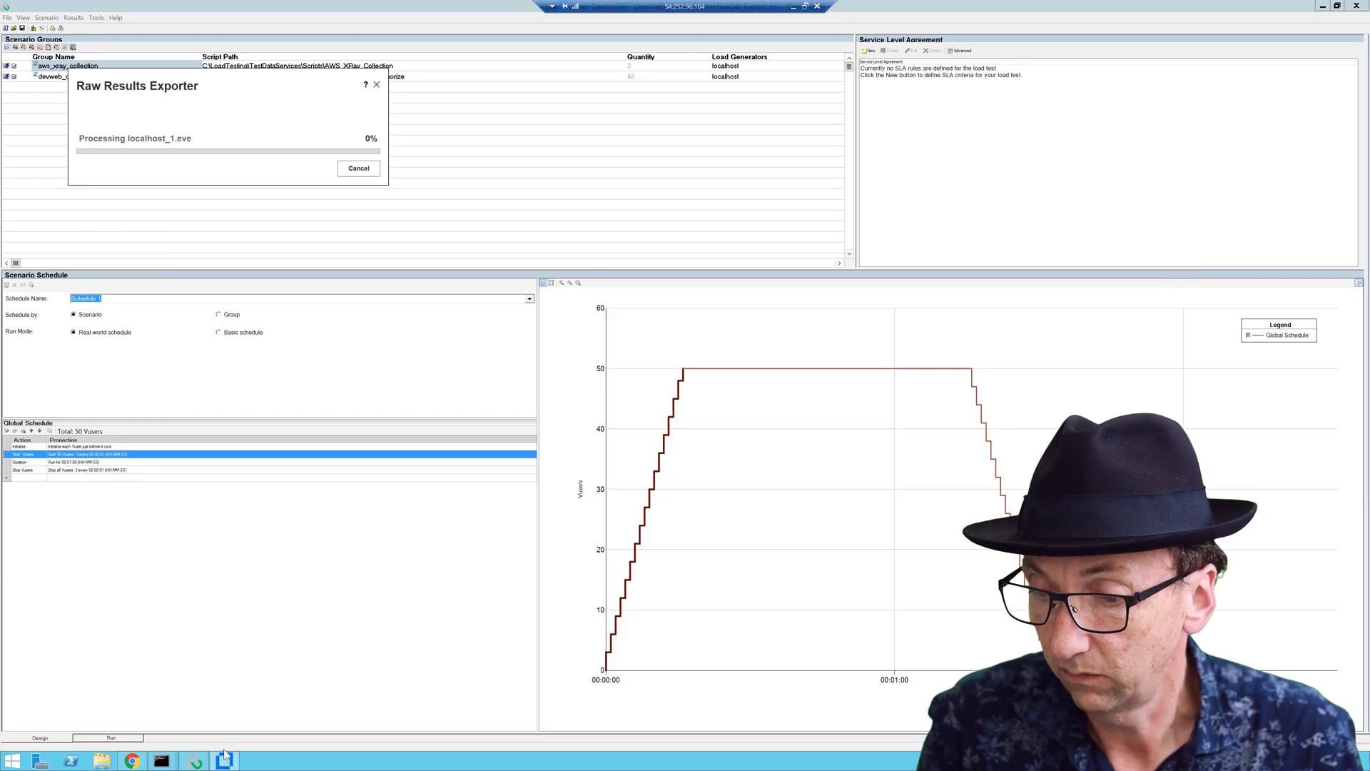
left_click(134, 762)
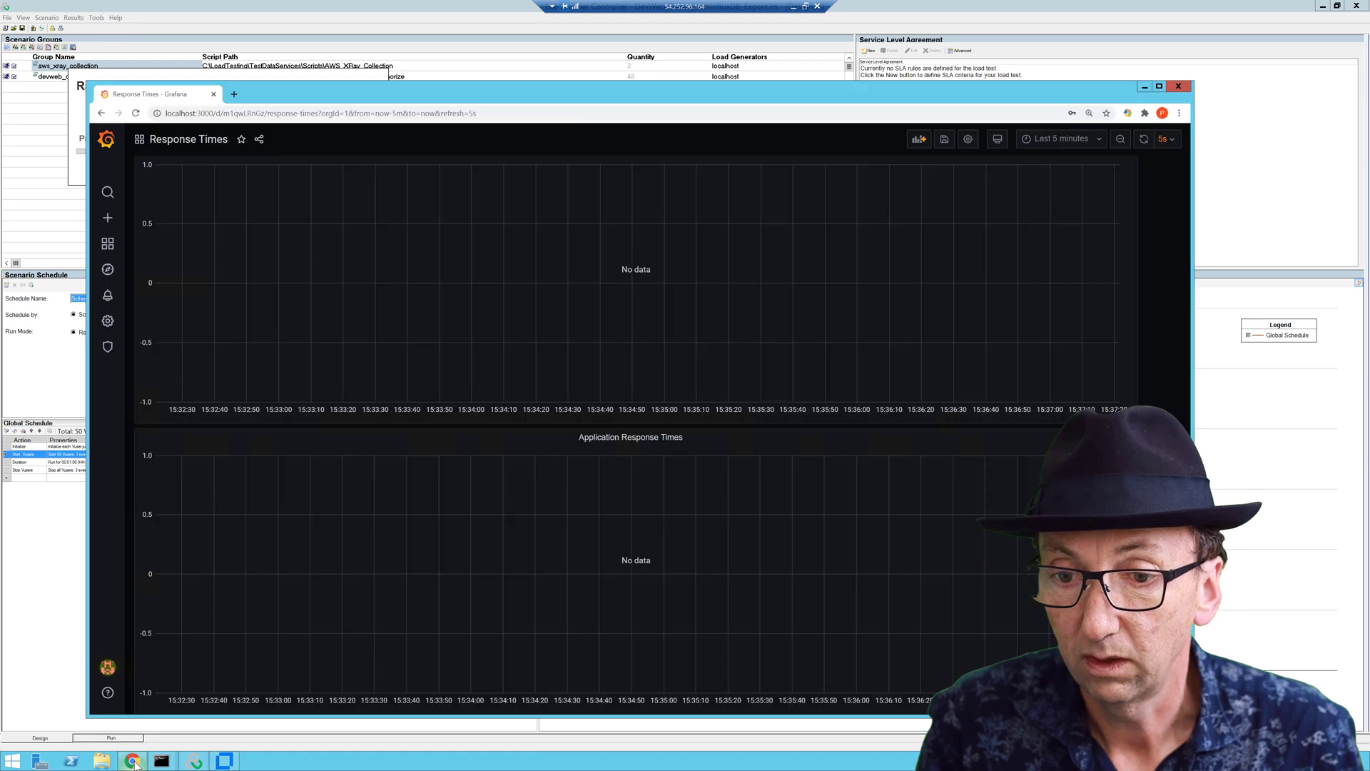
Step: Refresh the dashboard until XRay DynamoDB and OIDC response times appear
left_click(1145, 142)
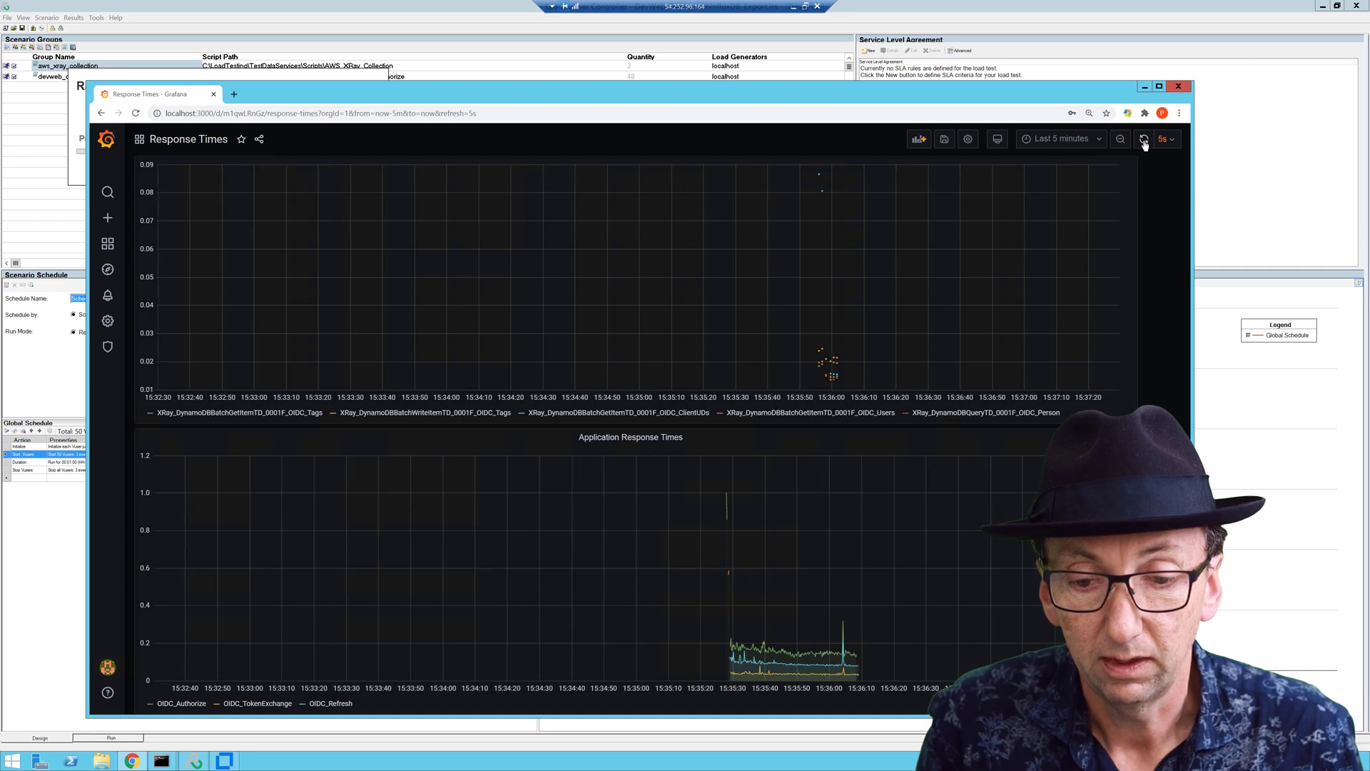
mouse_move(827, 645)
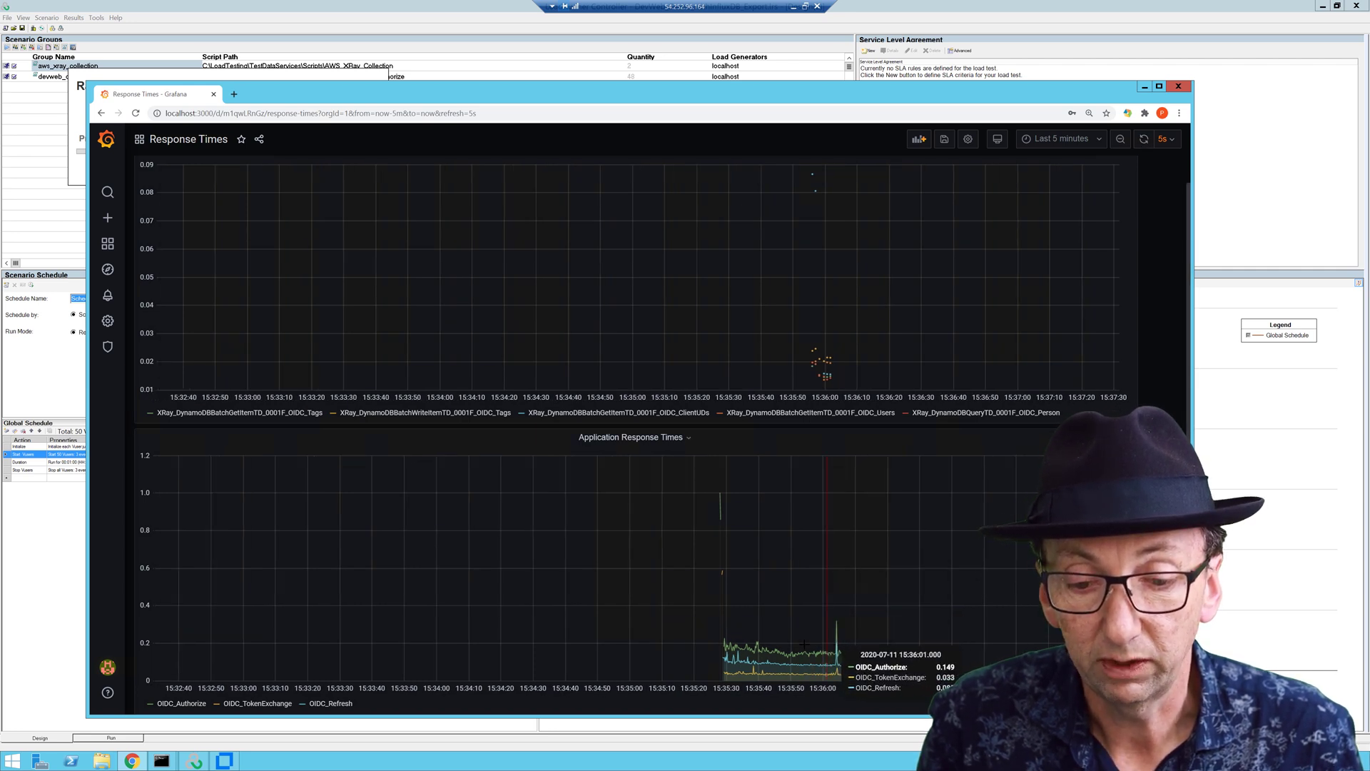
mouse_move(831, 358)
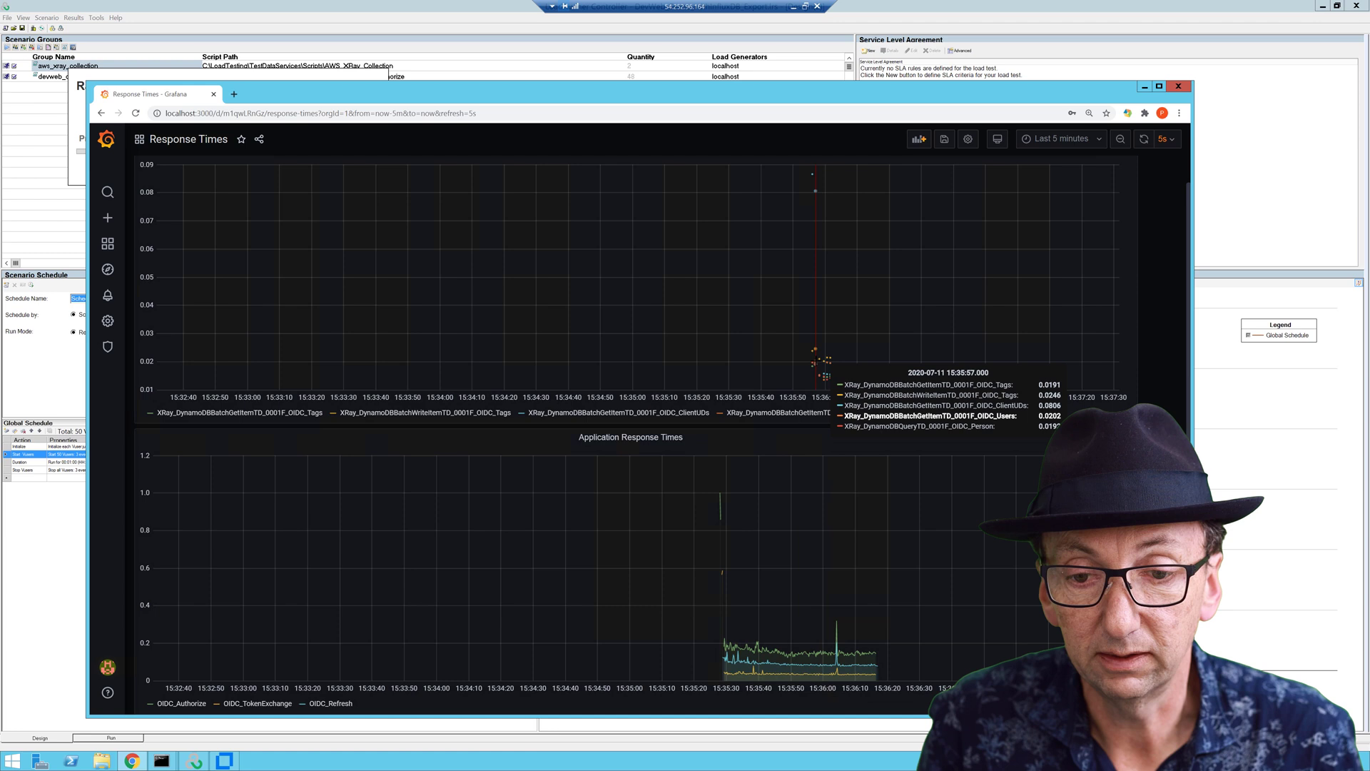
left_click(1144, 140)
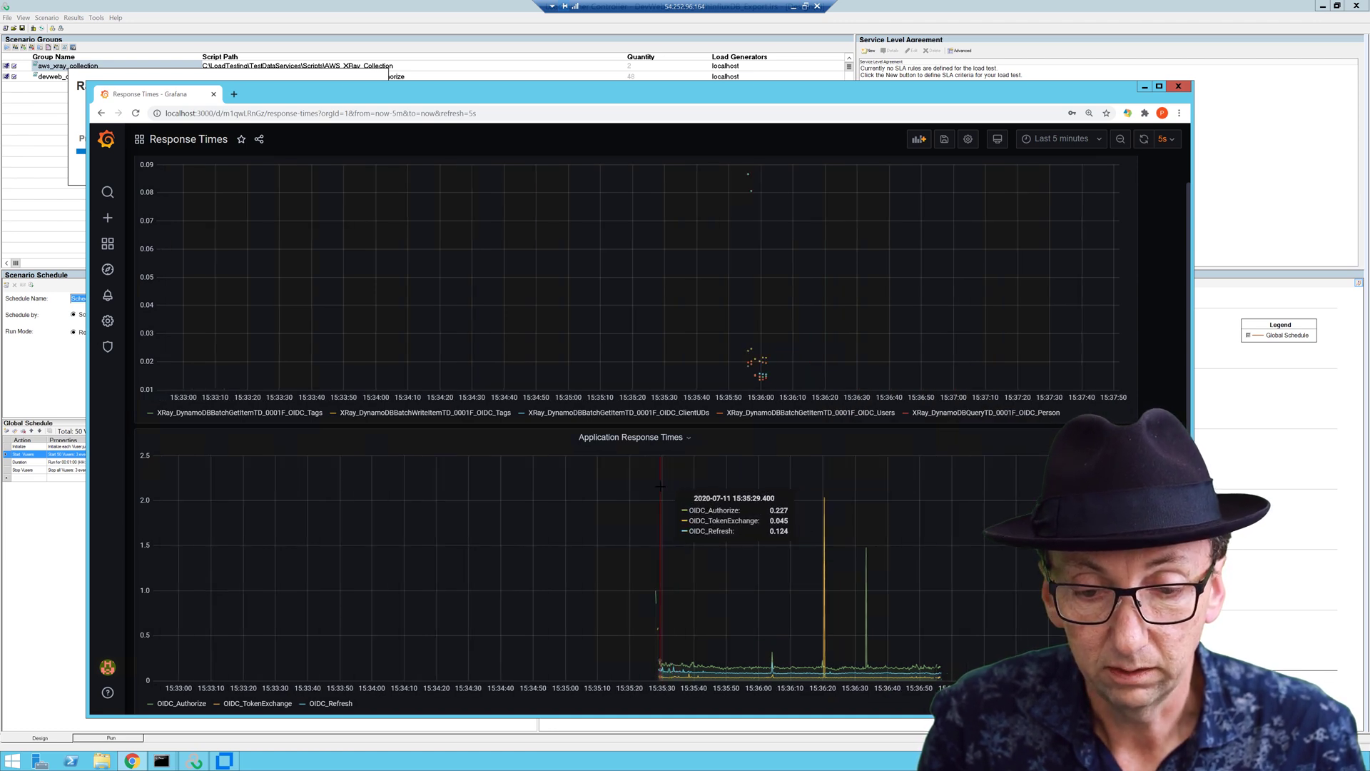
Step: Drag-zoom the Application Response Times graph twice, down to 15:35:30–15:36:17
left_click_drag(660, 486, 939, 492)
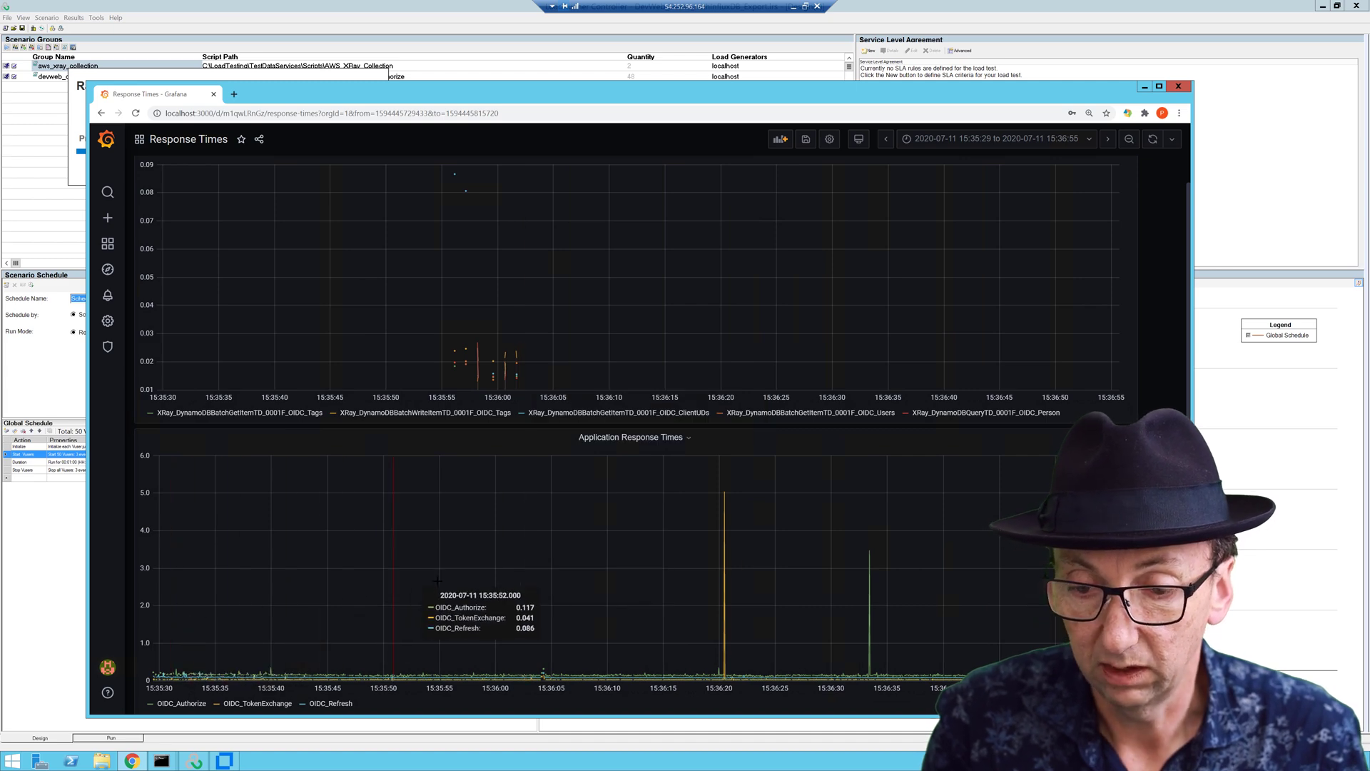
left_click_drag(168, 550, 698, 591)
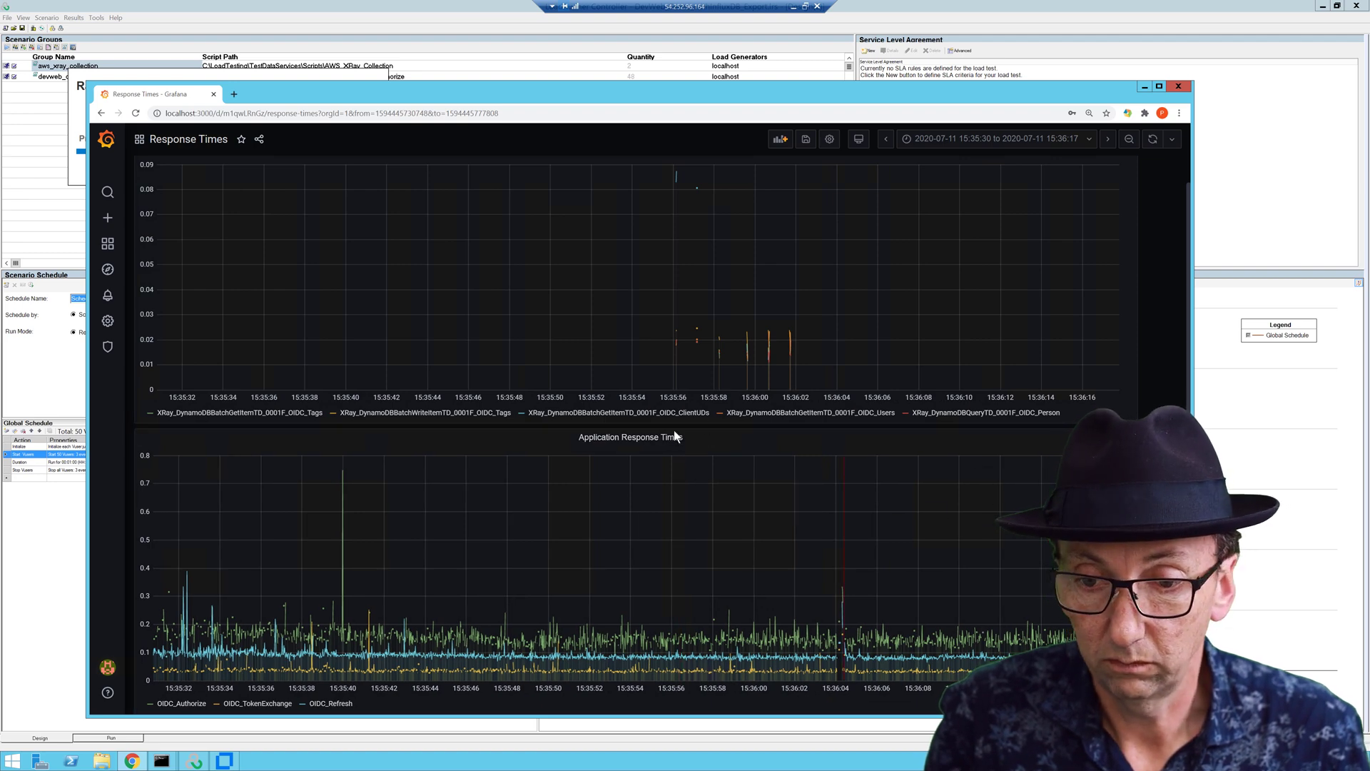
Step: Open the Application Response Times panel in the editor
left_click(657, 437)
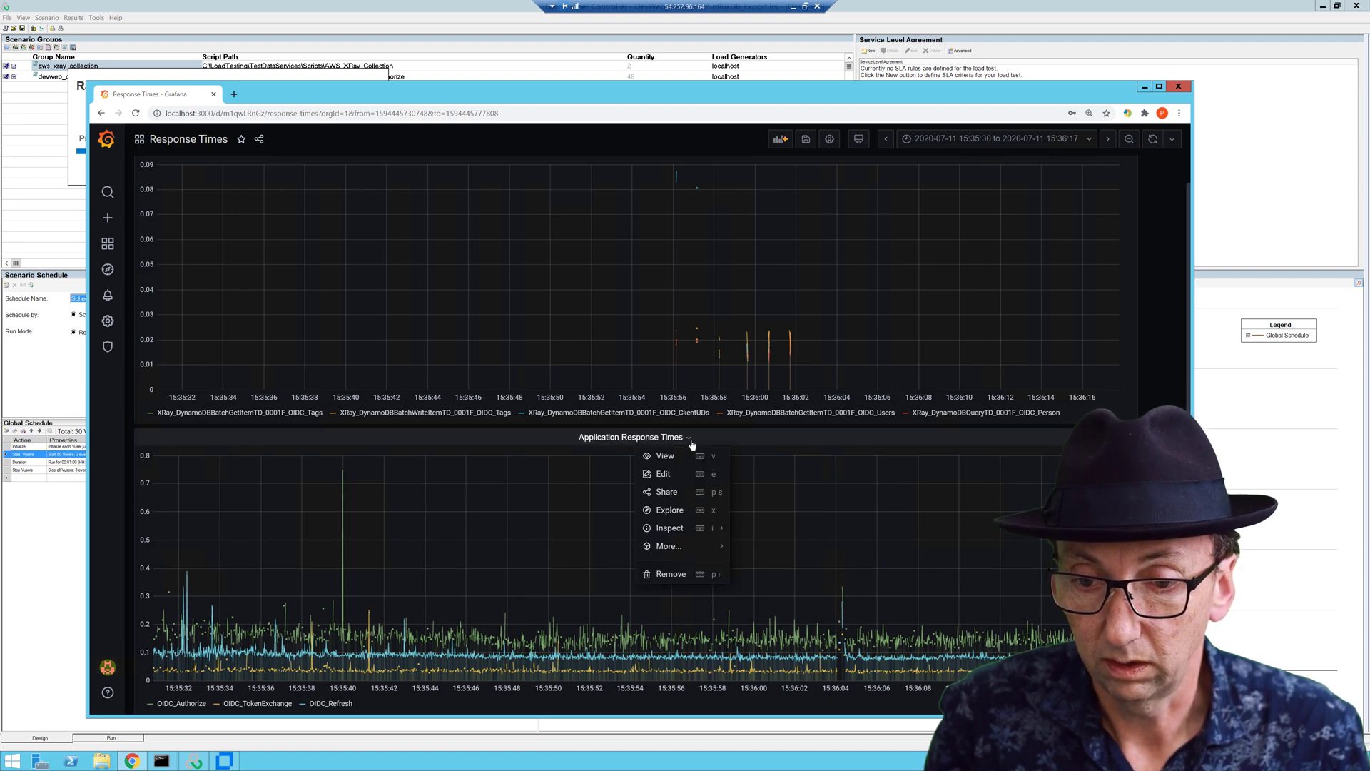
left_click(662, 474)
scroll(519, 521, "down", 5)
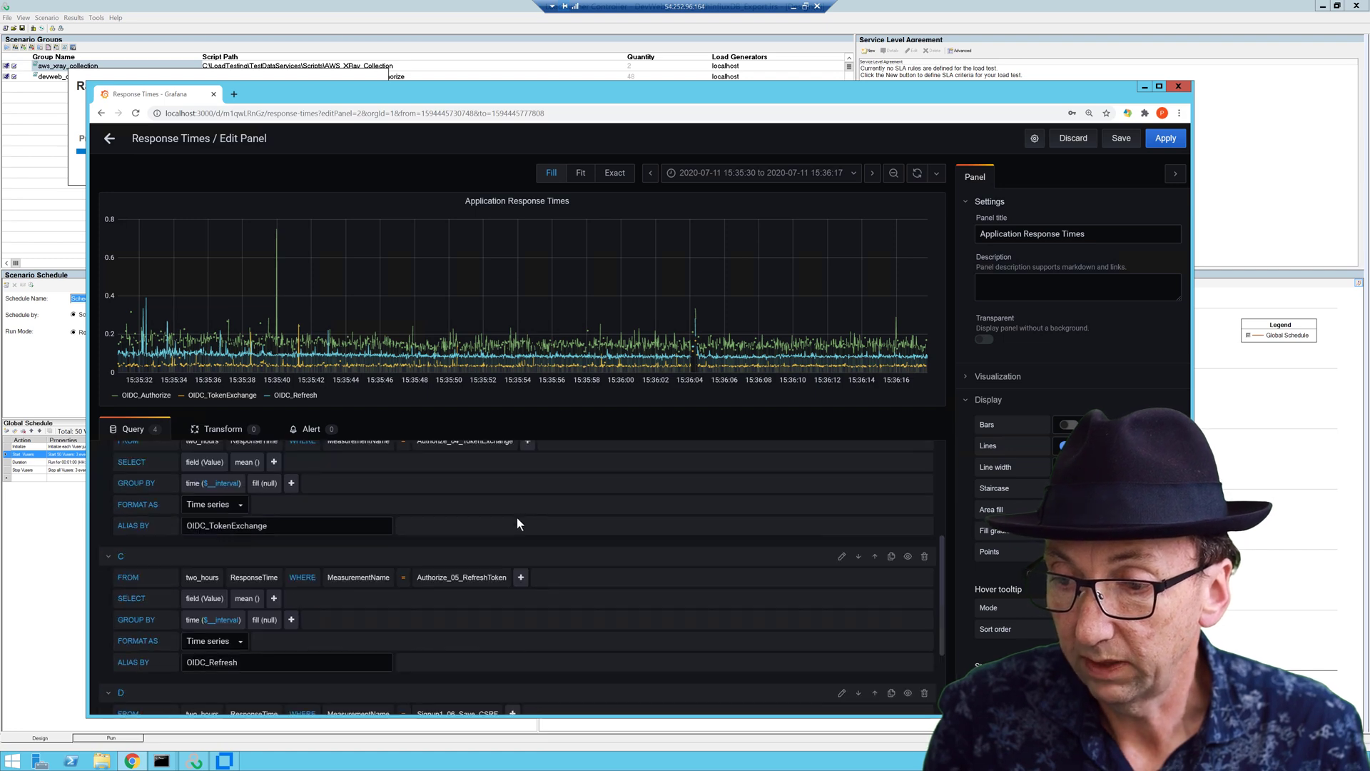
scroll(516, 503, "up", 1)
scroll(492, 534, "down", 1)
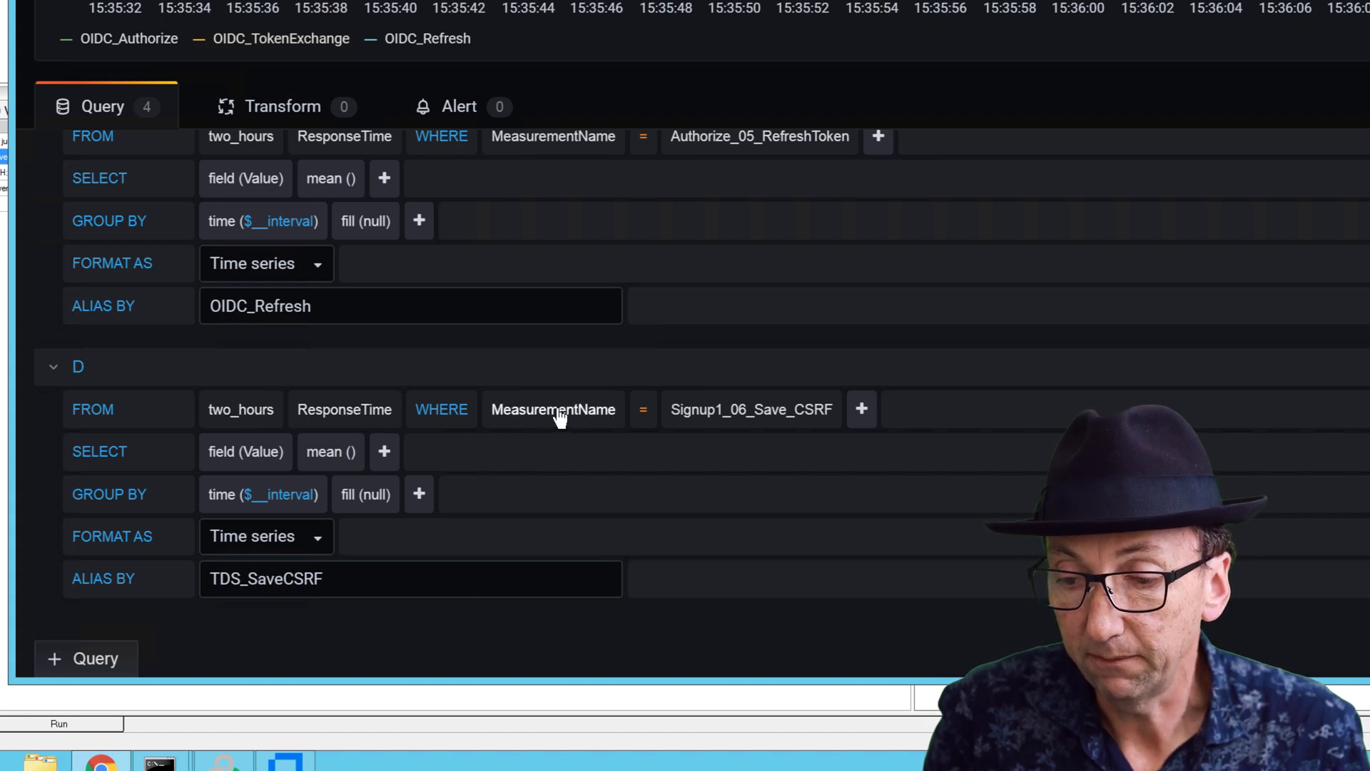
Step: Set query D to ResponseTime where MeasurementName = Signup1_06_Save_CSRF, selecting field(Value)
left_click(352, 411)
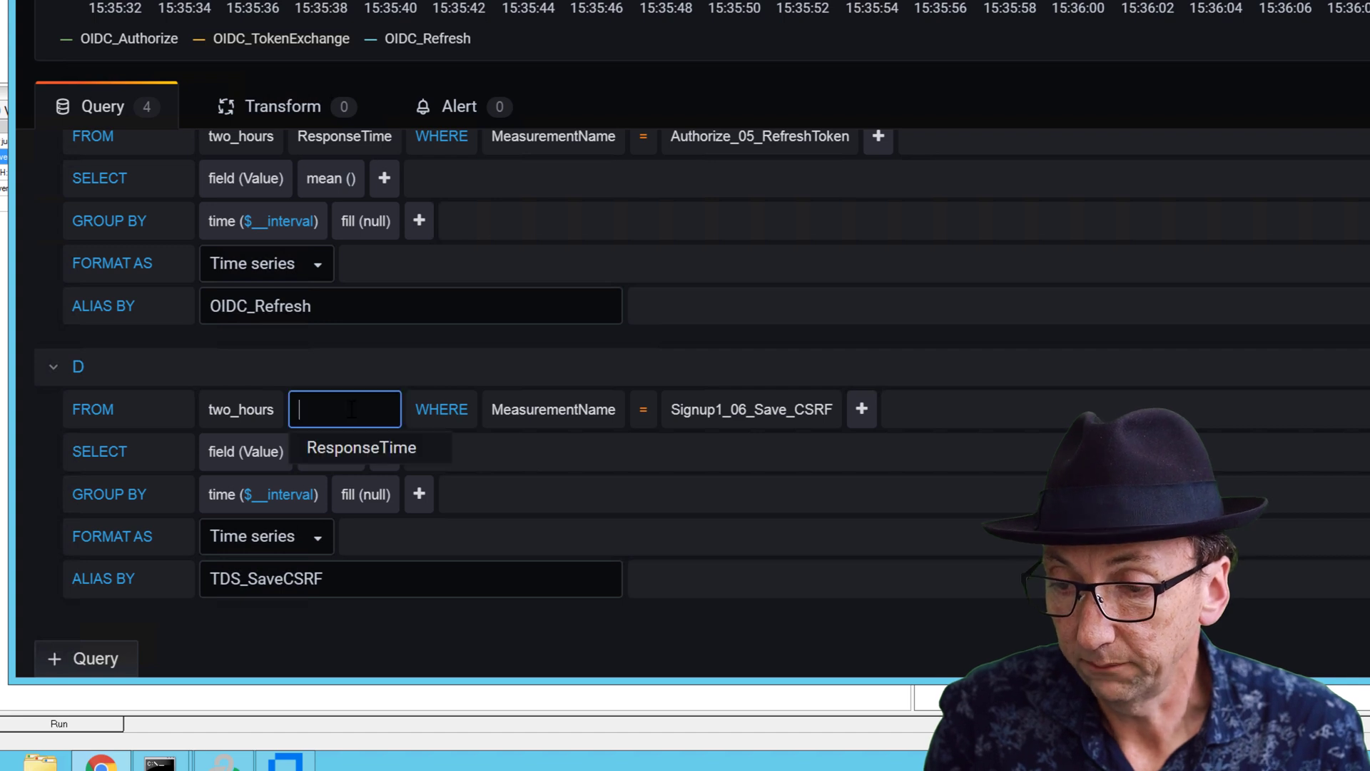
left_click(513, 417)
left_click(563, 456)
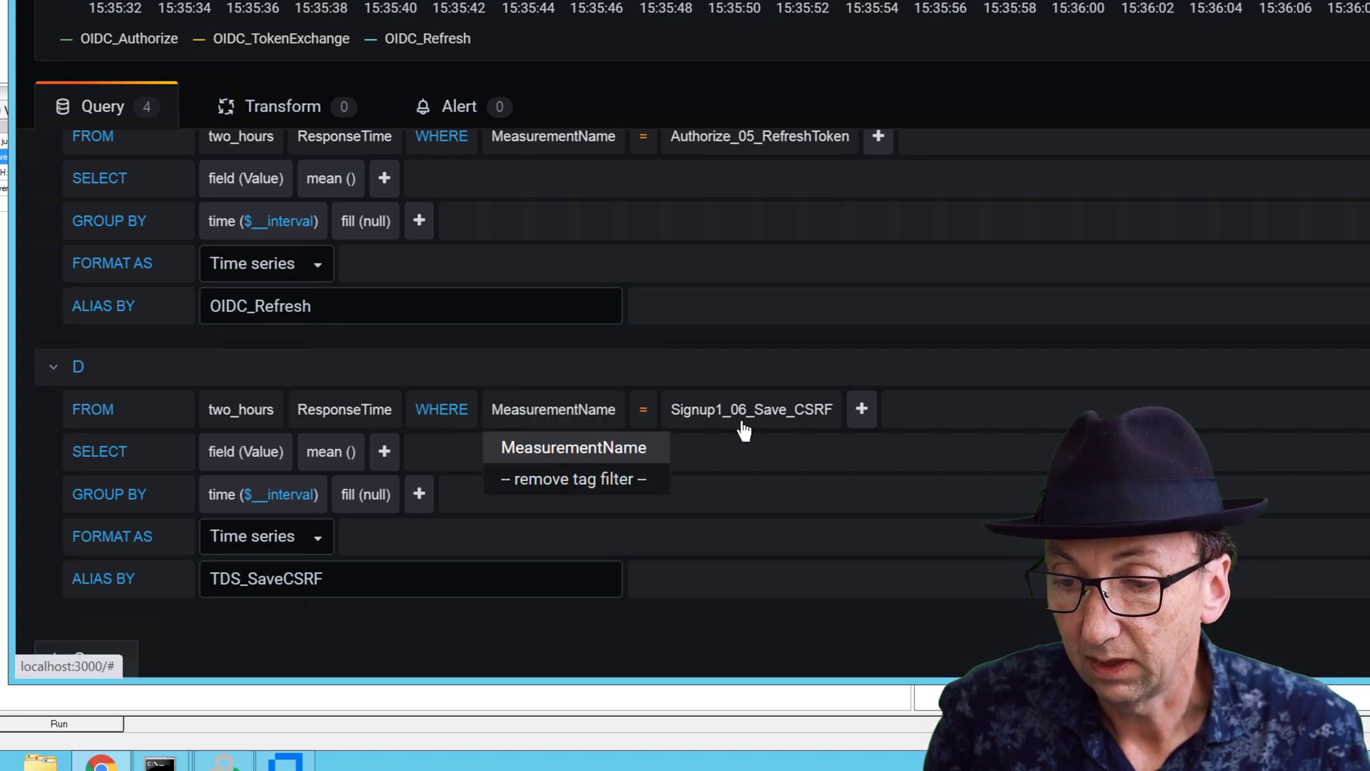
left_click(781, 412)
scroll(810, 485, "down", 5)
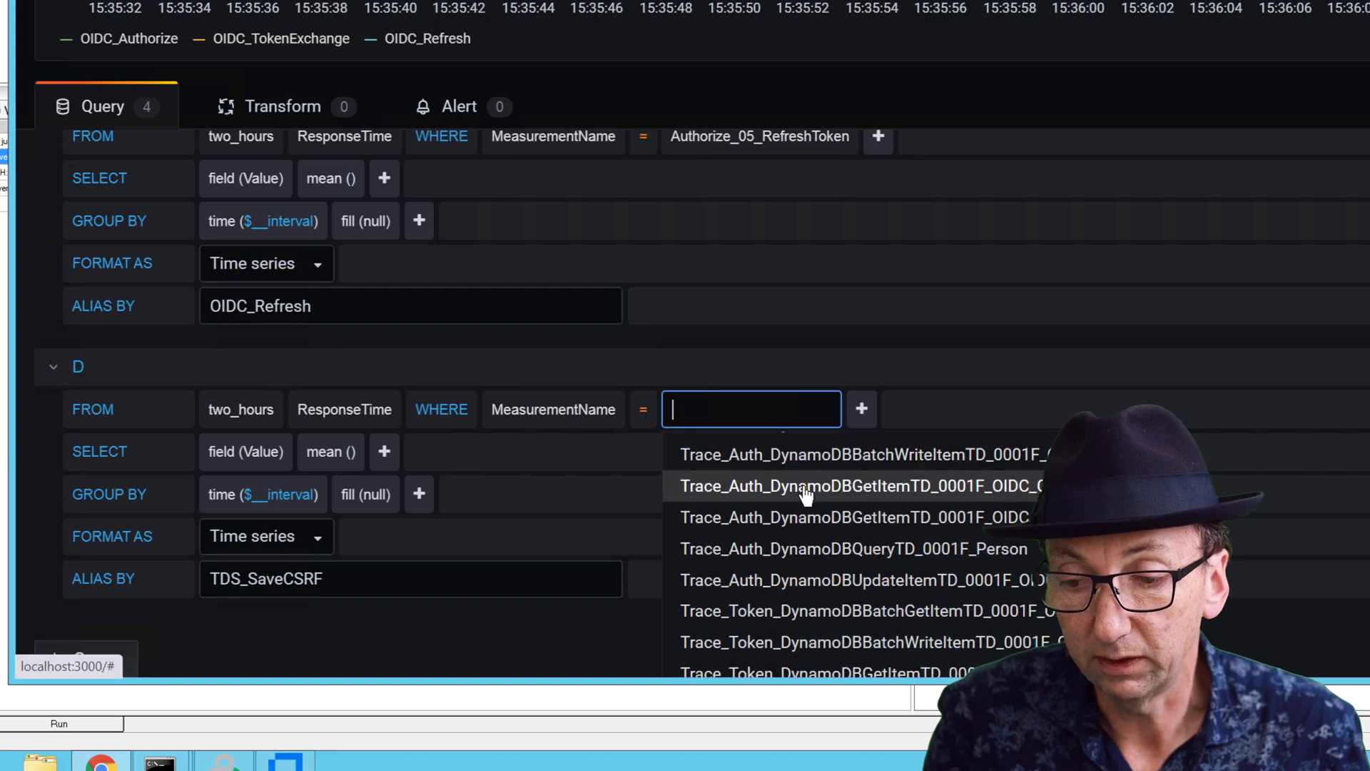
scroll(812, 514, "down", 3)
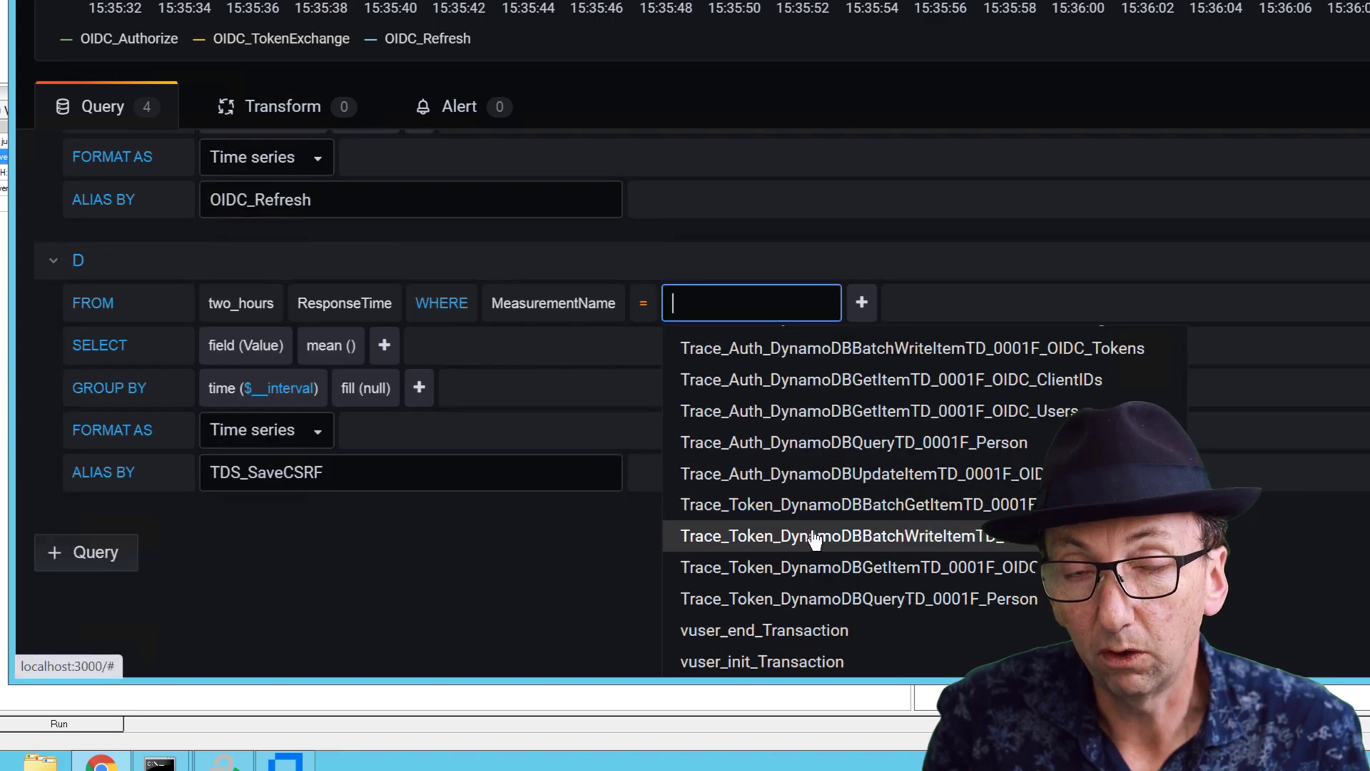
scroll(812, 537, "up", 3)
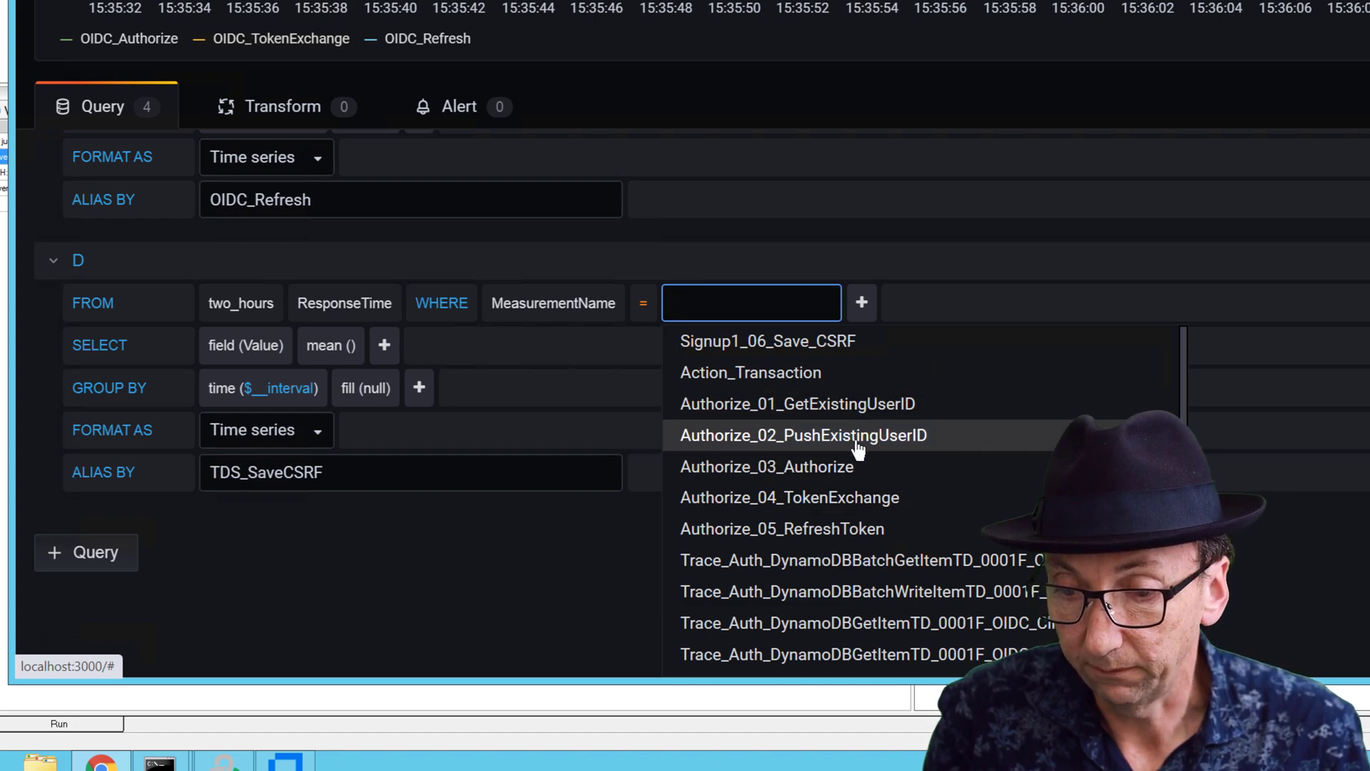
scroll(866, 464, "down", 3)
scroll(866, 464, "up", 3)
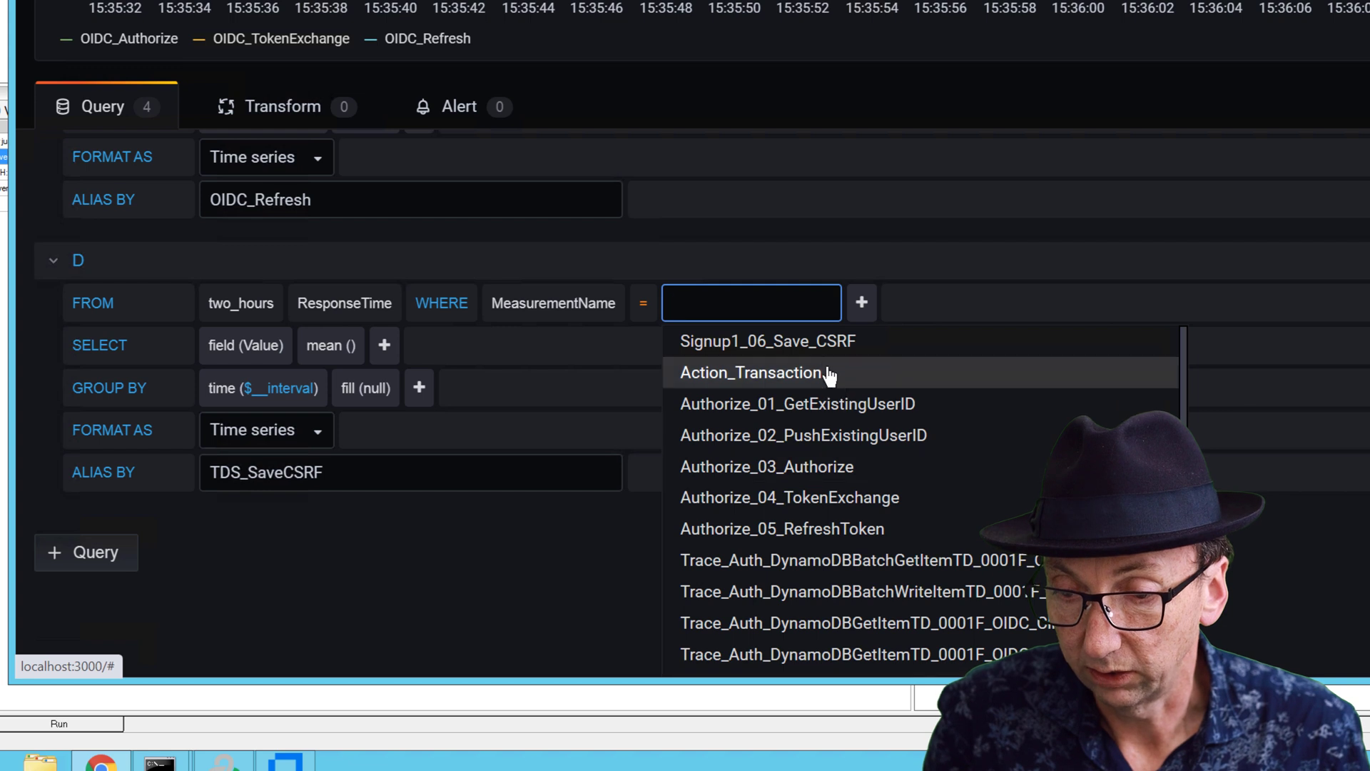
left_click(798, 337)
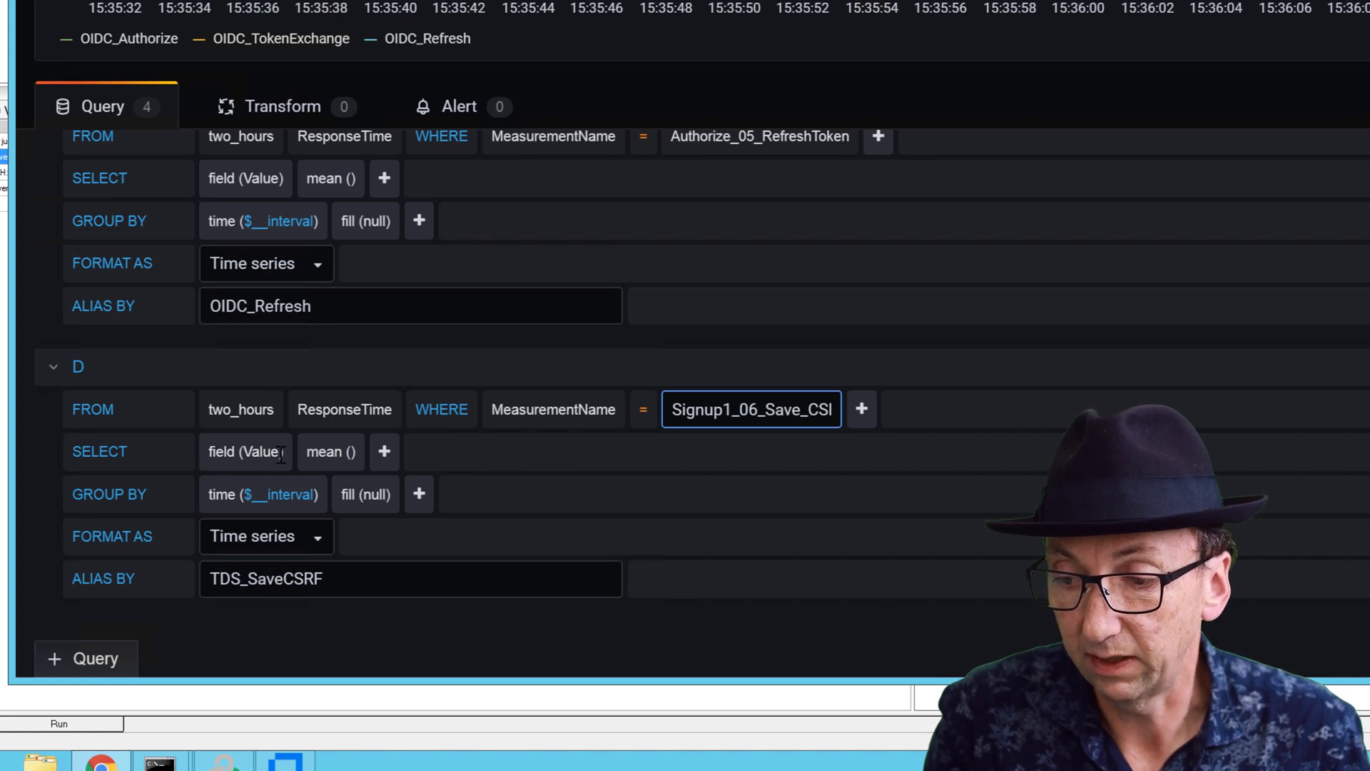
left_click(256, 451)
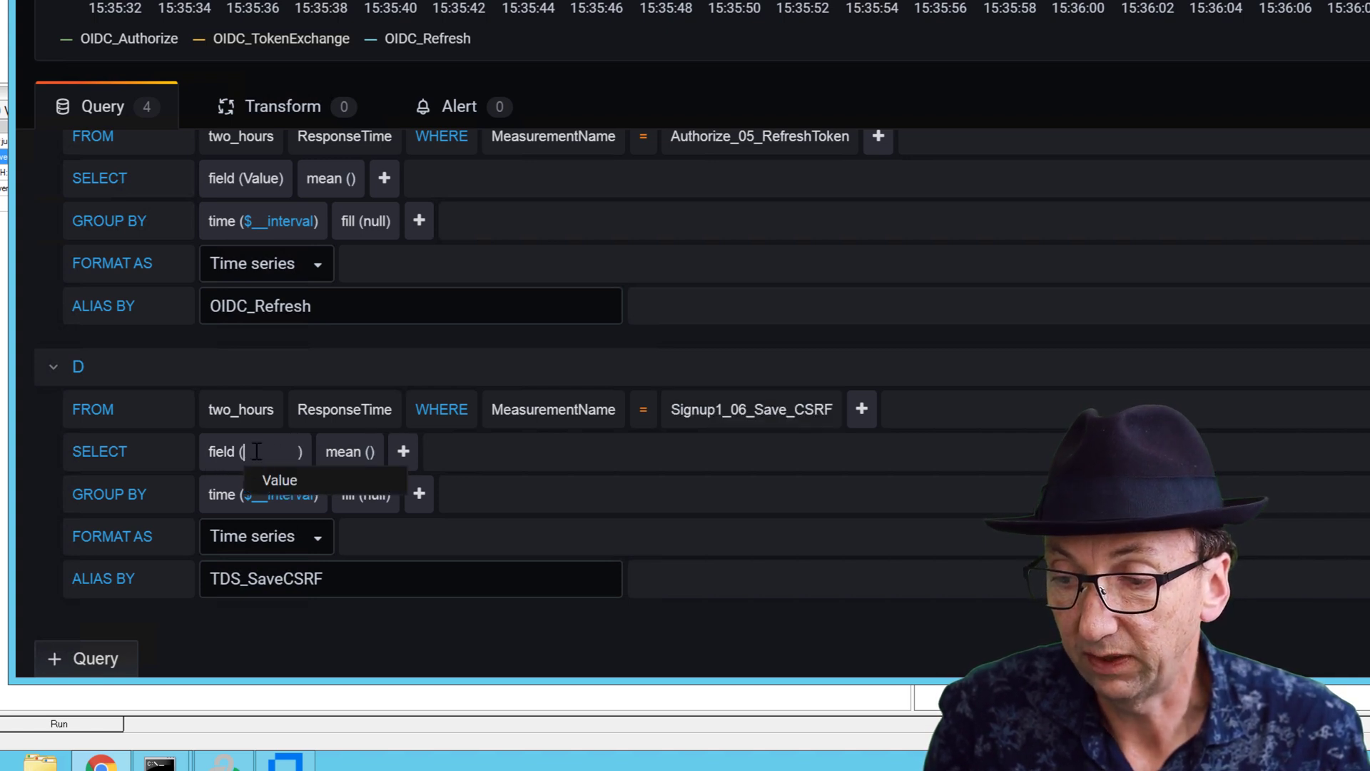
left_click(280, 480)
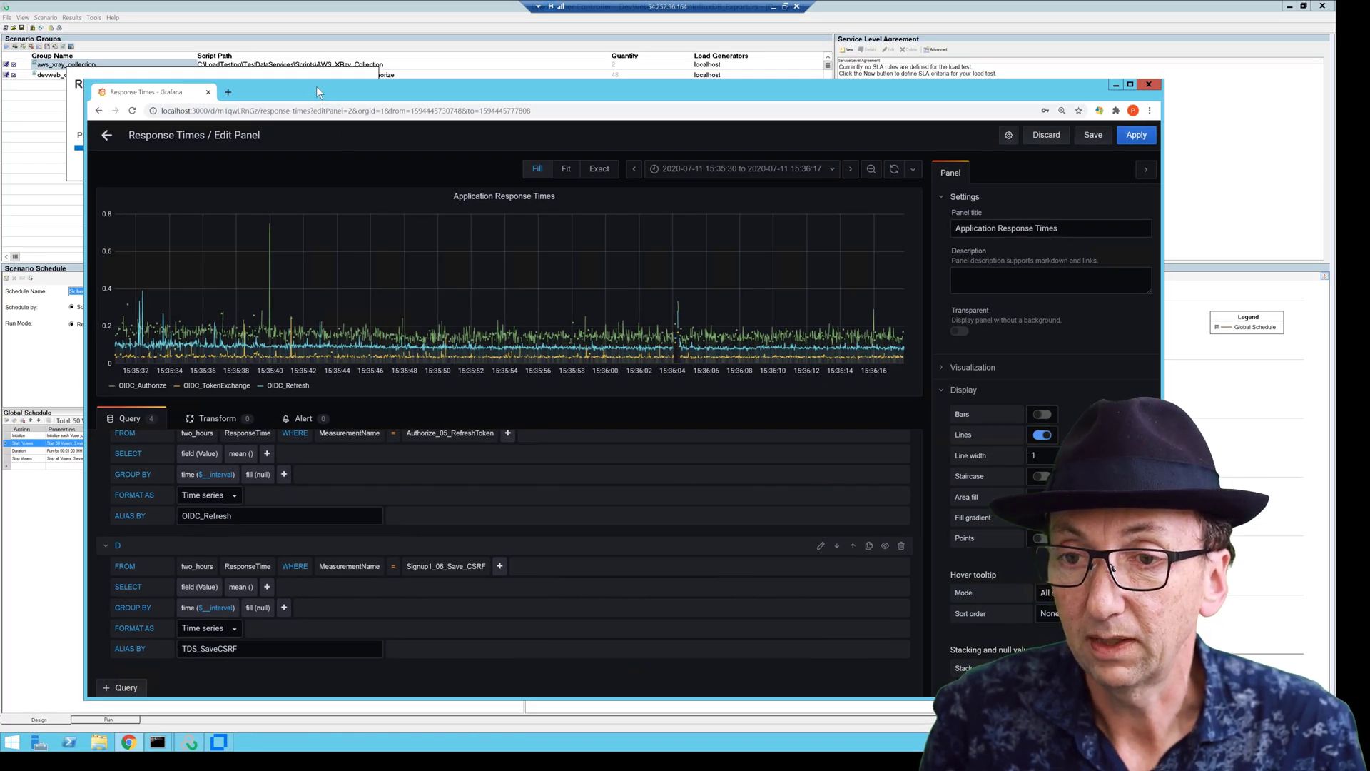
Step: Dismiss the finished Raw Results Exporter and open the results in LoadRunner Analysis
left_click(1116, 84)
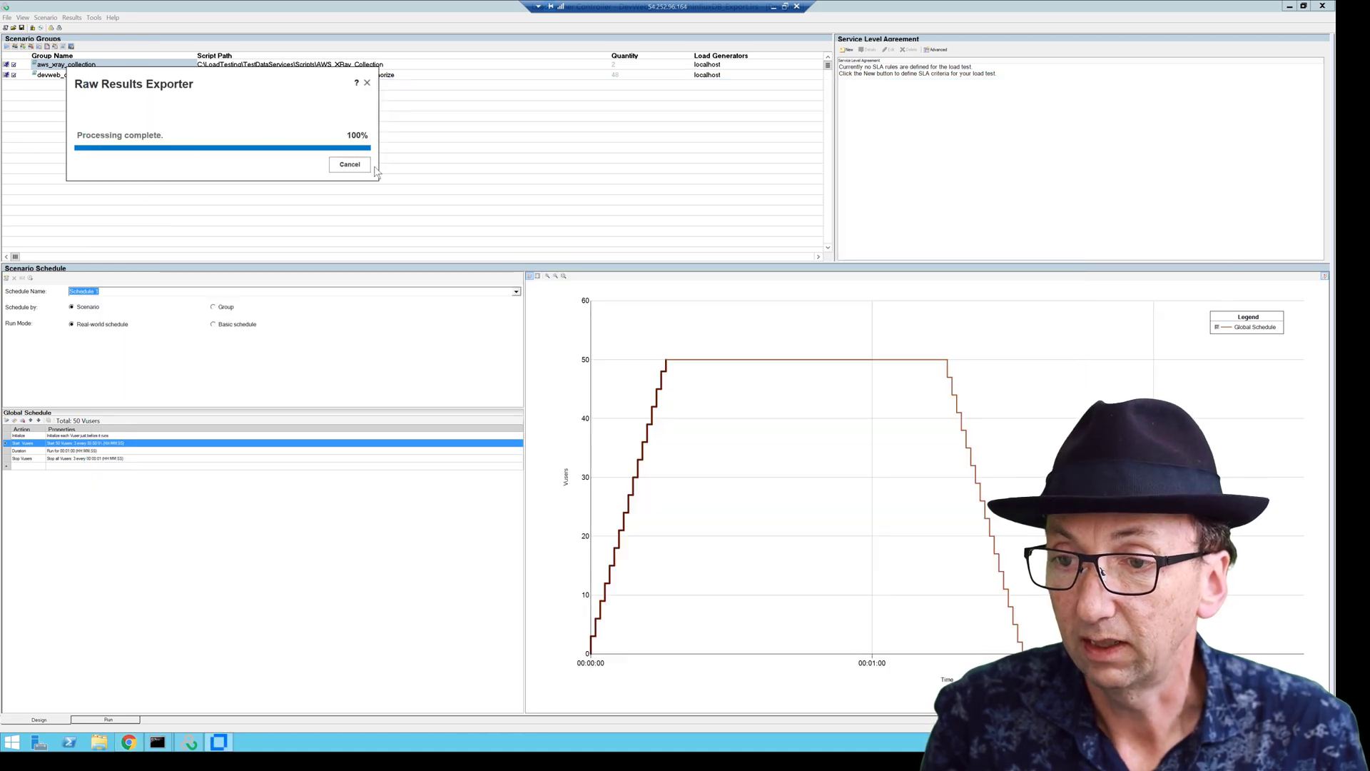
left_click(350, 164)
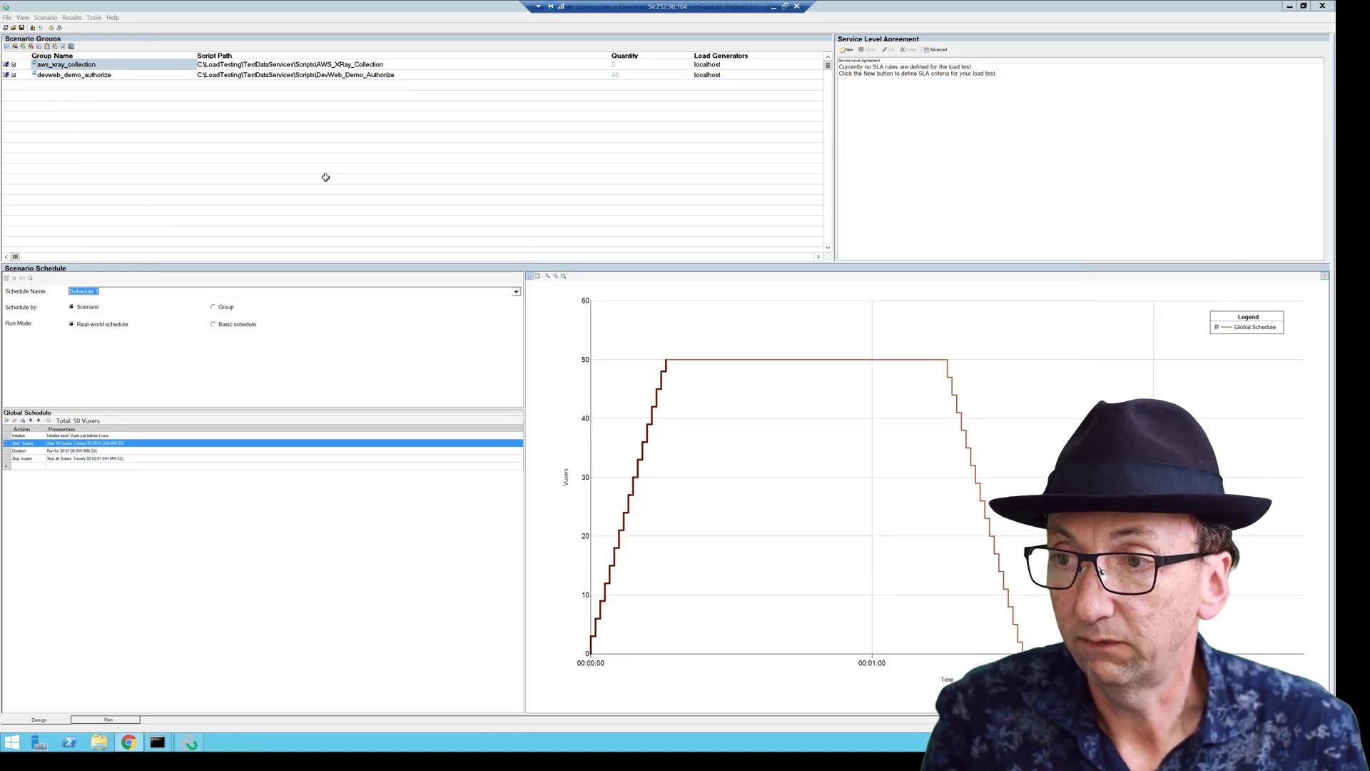
left_click(74, 19)
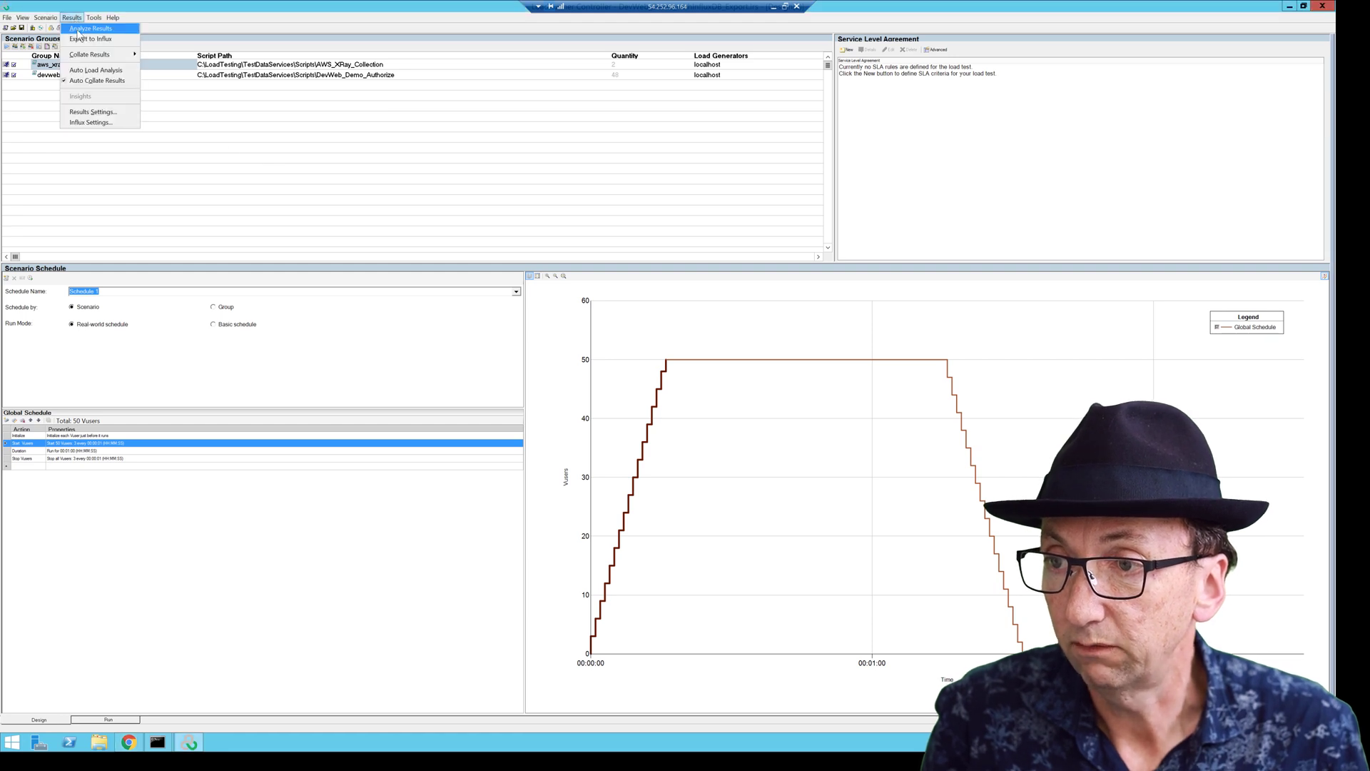
left_click(80, 31)
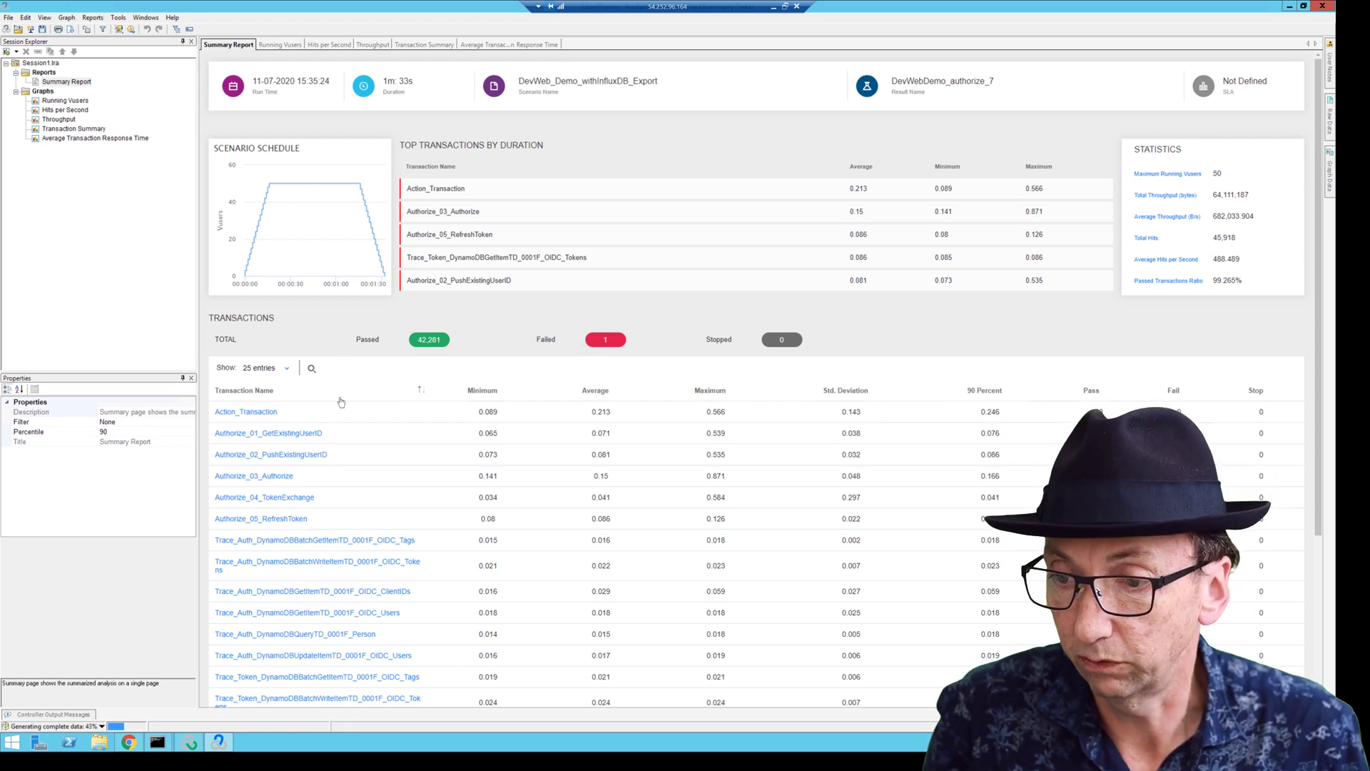
Step: Open Average Transaction Response Time and agree to load the complete Analysis data
left_click(112, 138)
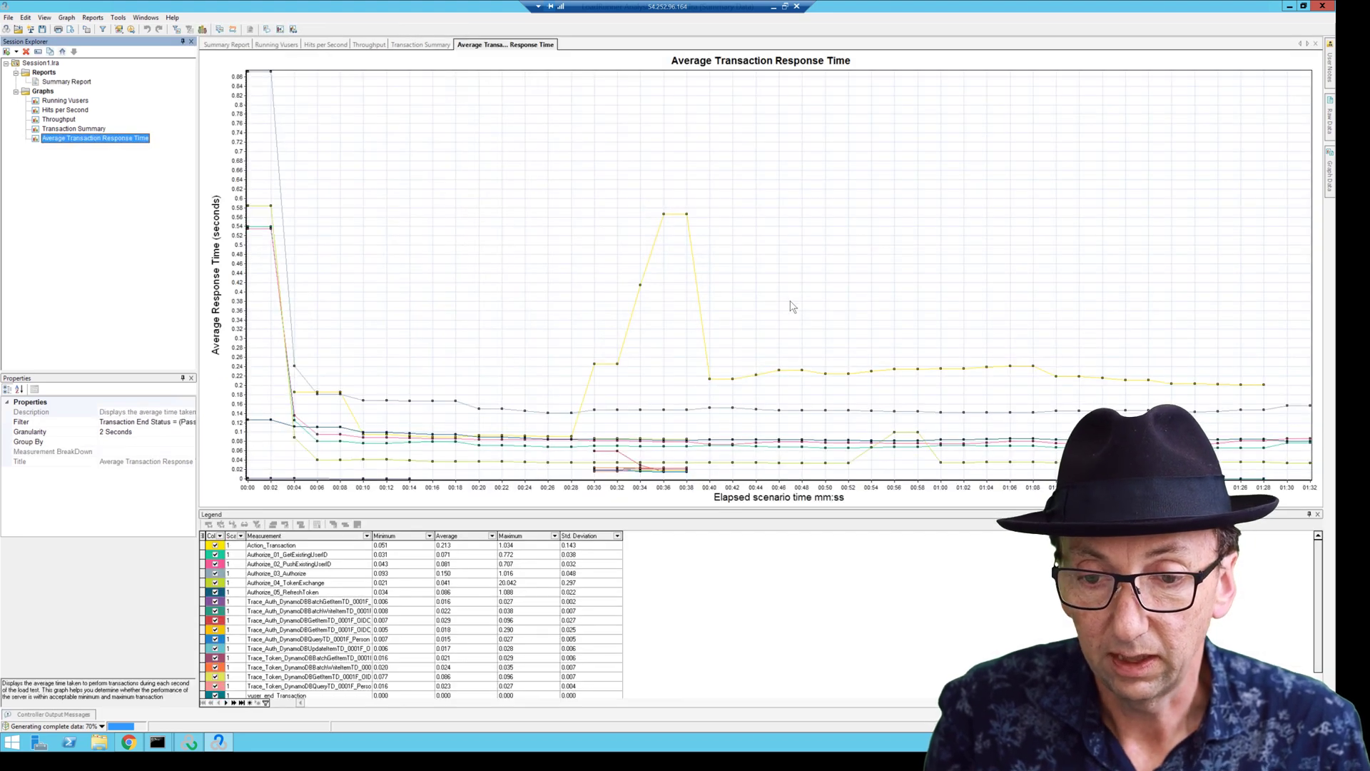
right_click(728, 189)
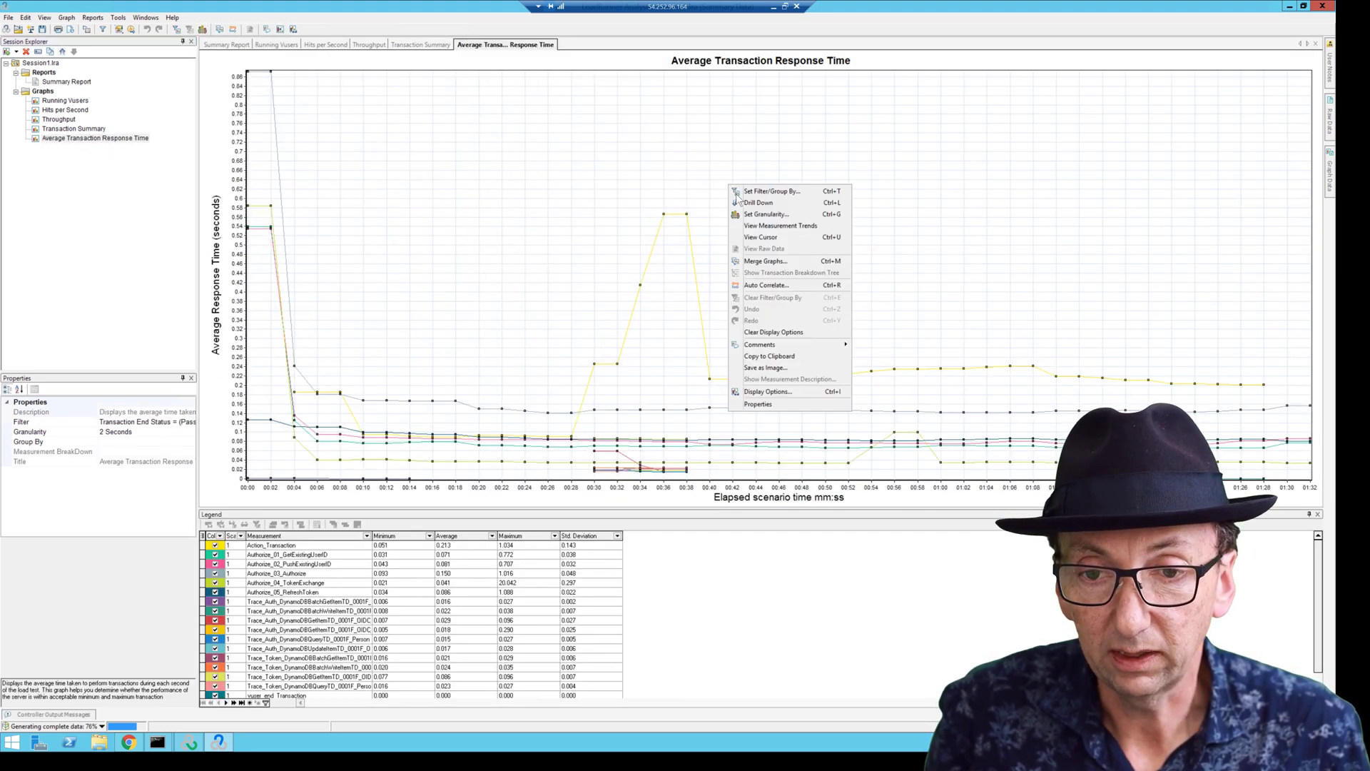
left_click(755, 218)
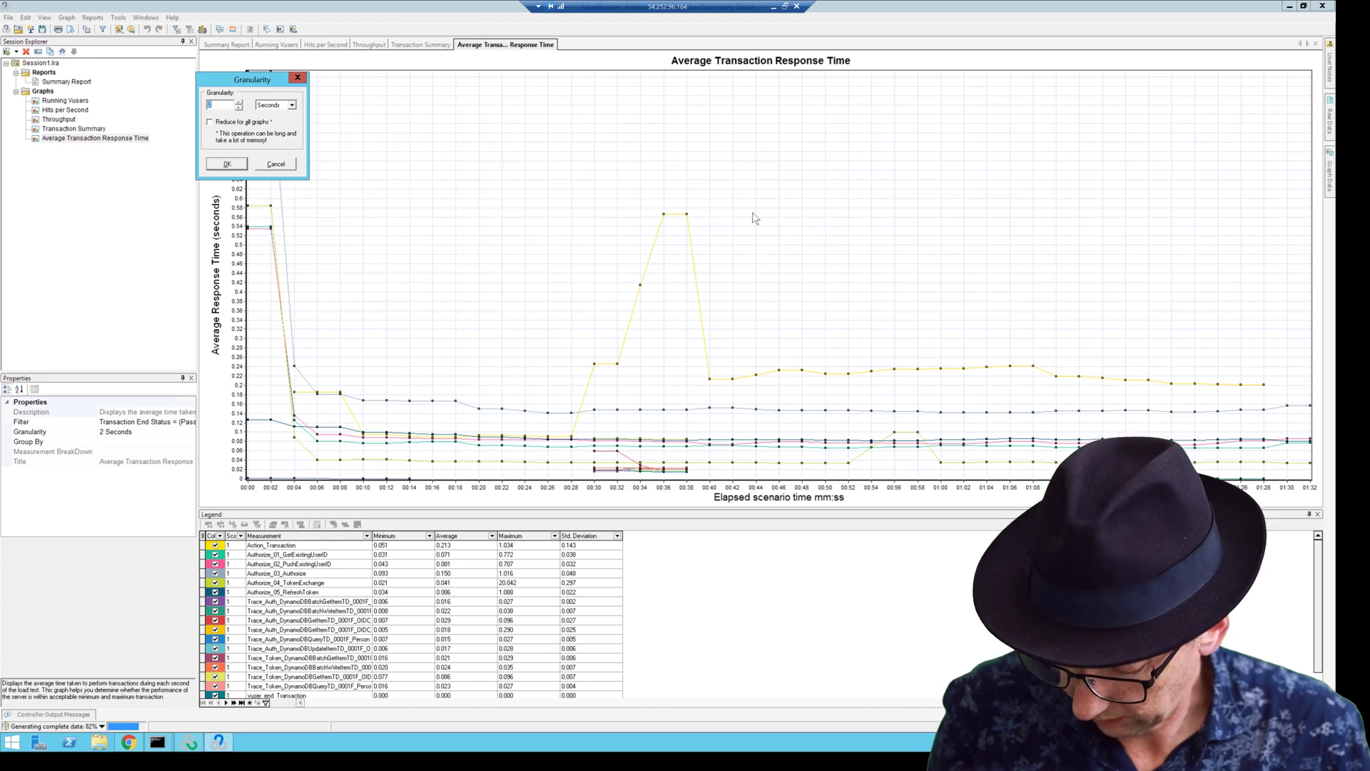
key("Return")
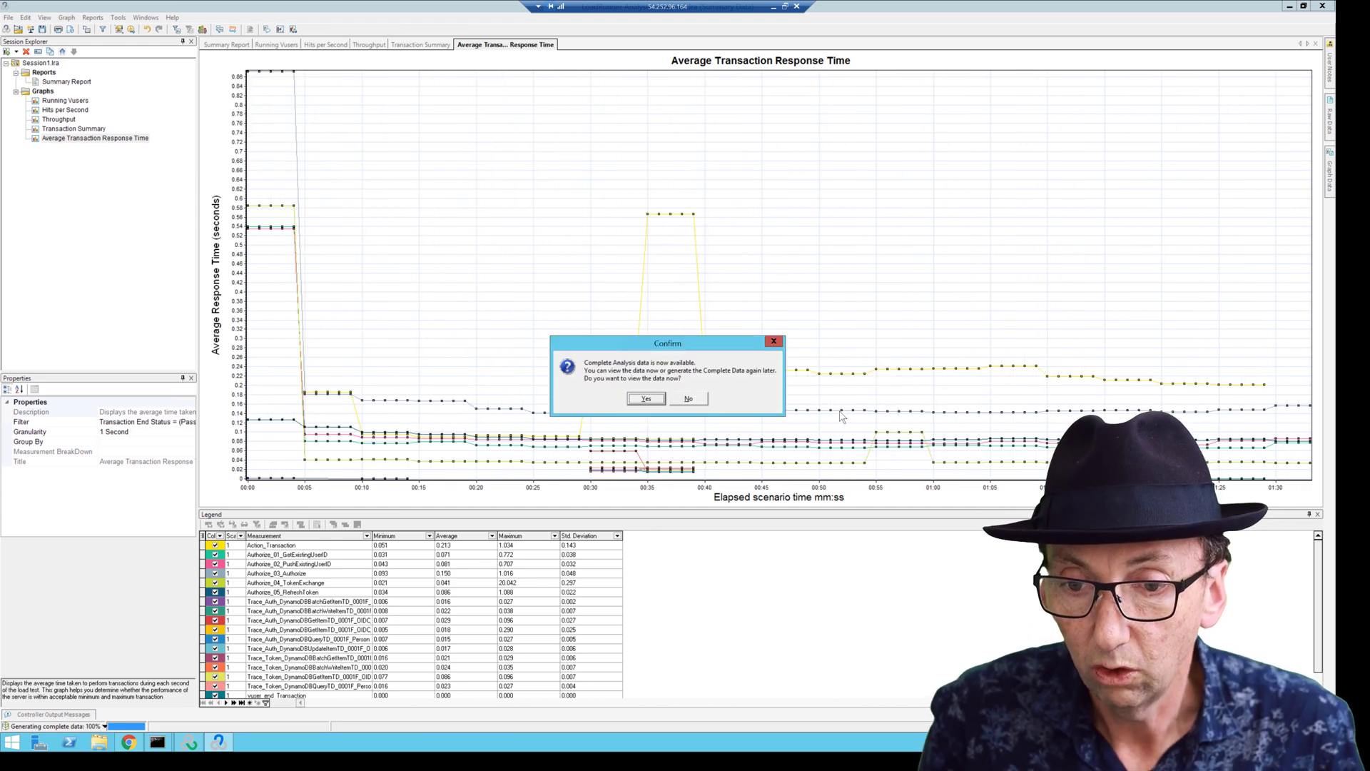
left_click(644, 399)
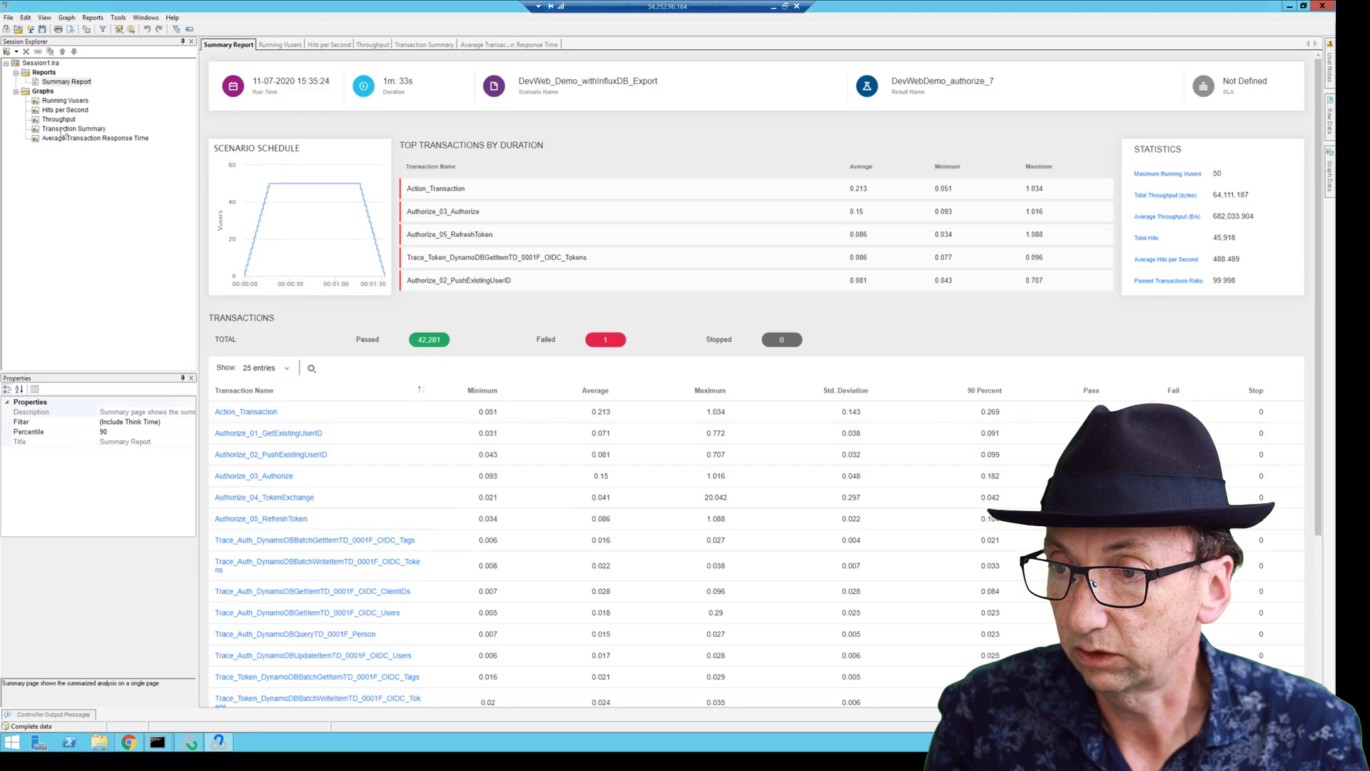
Step: Set the Average Transaction Response Time graph granularity to 1 second
left_click(69, 139)
right_click(412, 209)
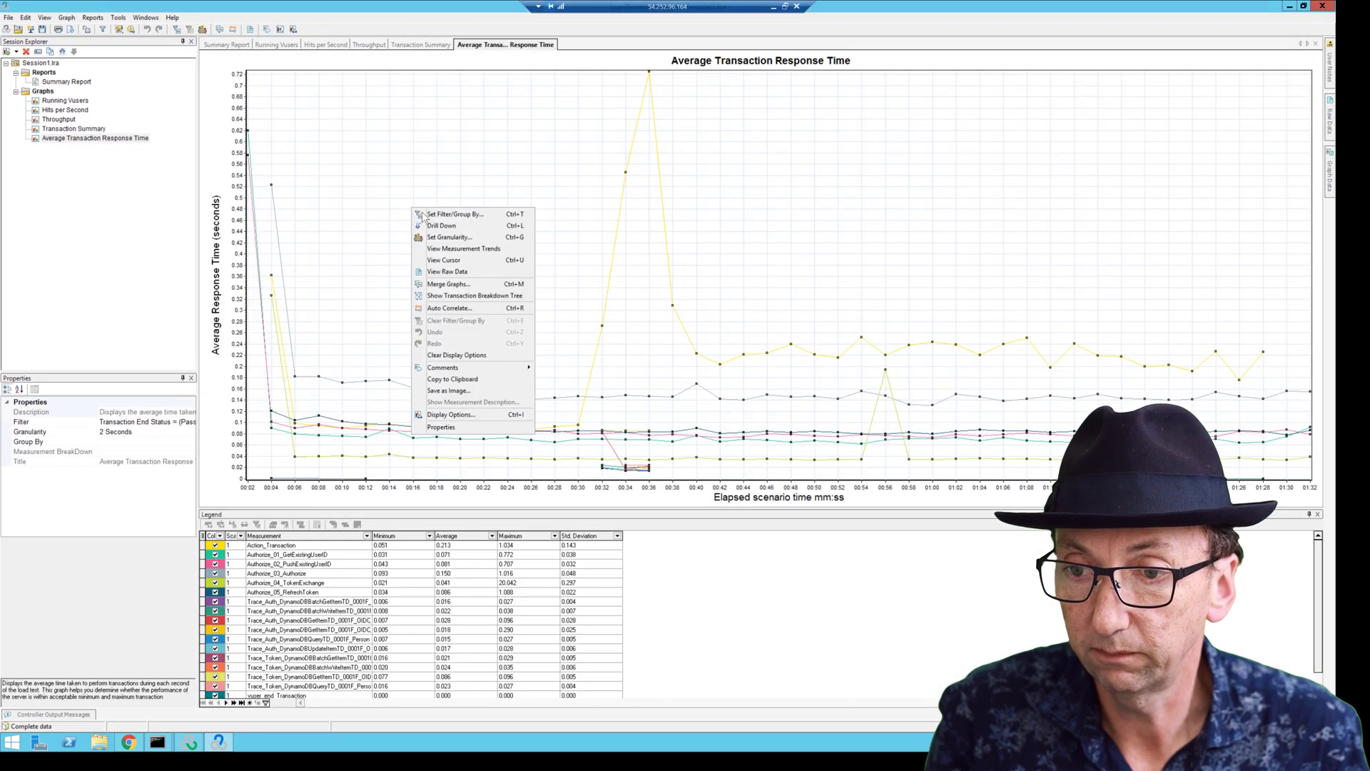
left_click(450, 237)
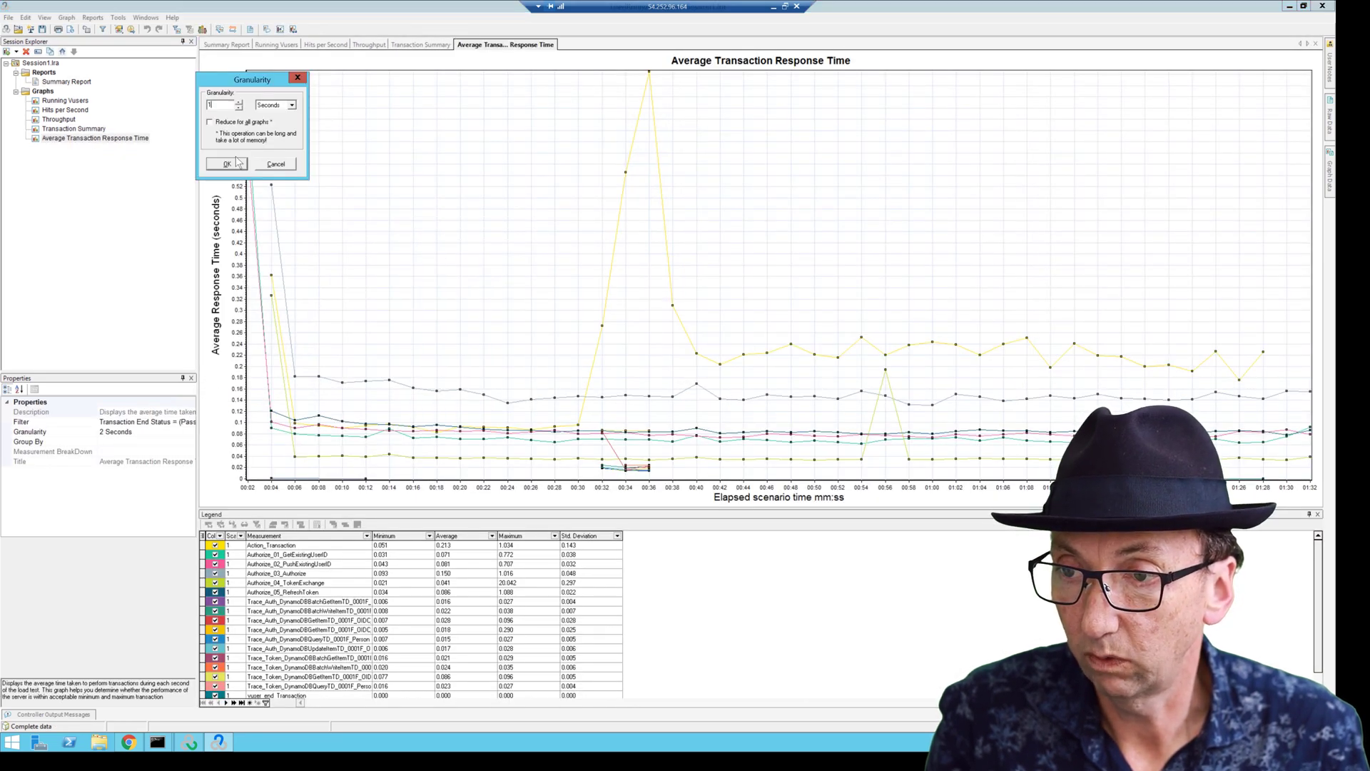
type("1")
left_click(225, 163)
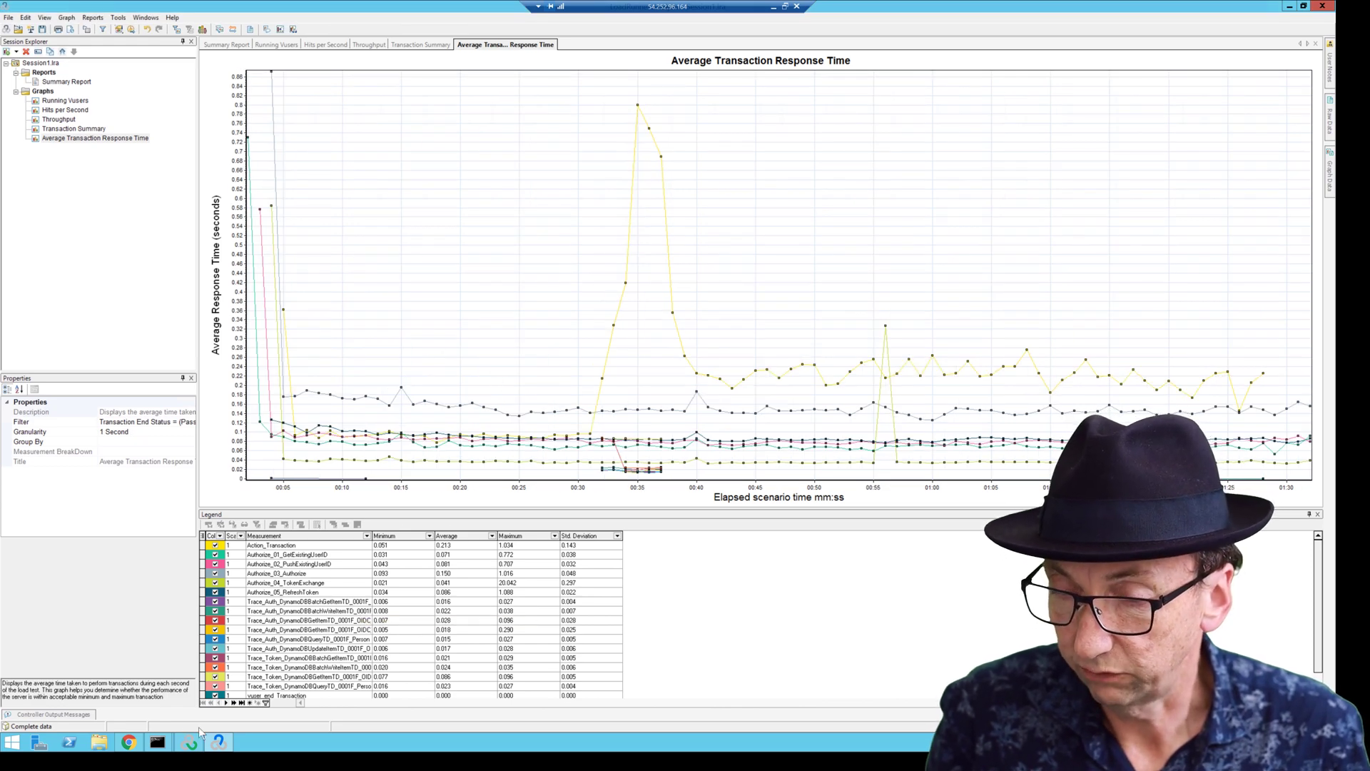
Step: Return Grafana to the dashboard at 15:35:29–15:36:55, then switch back to Analysis
left_click(129, 742)
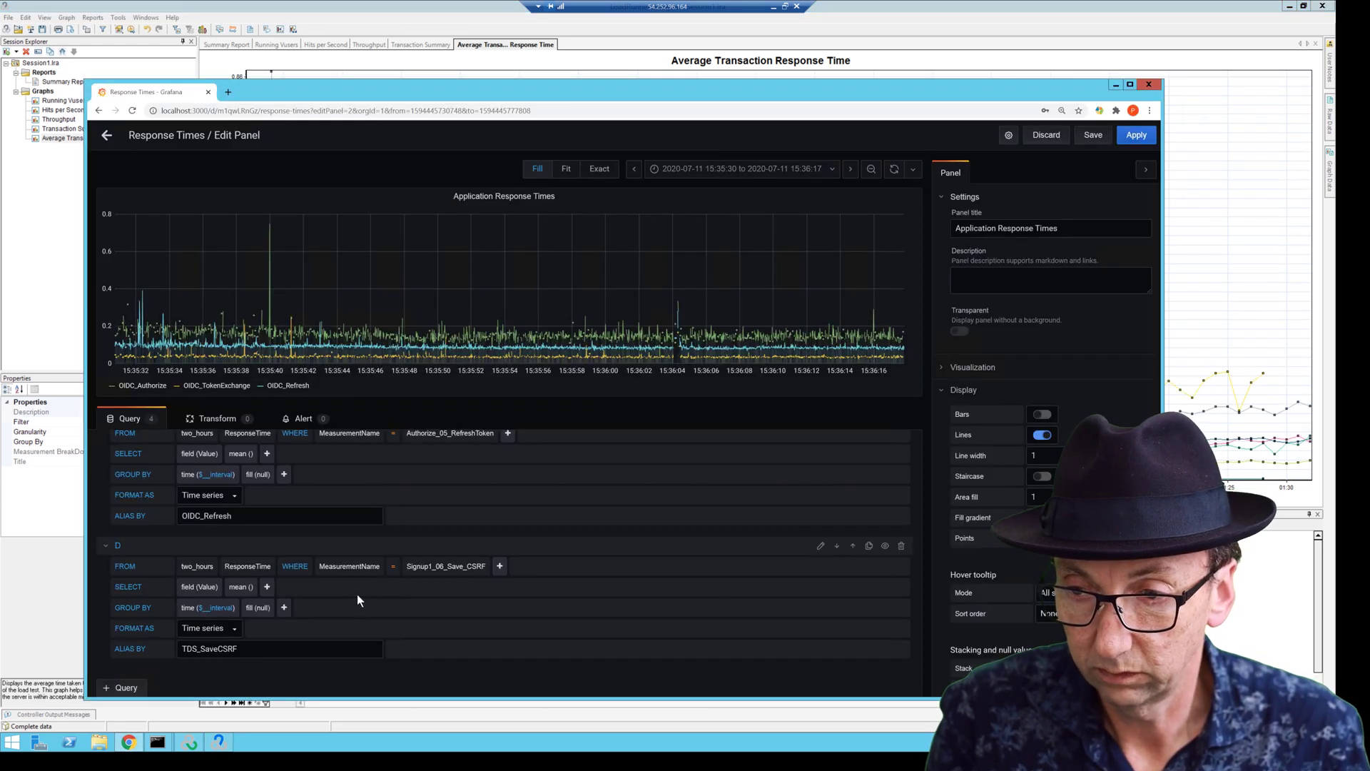
left_click(100, 111)
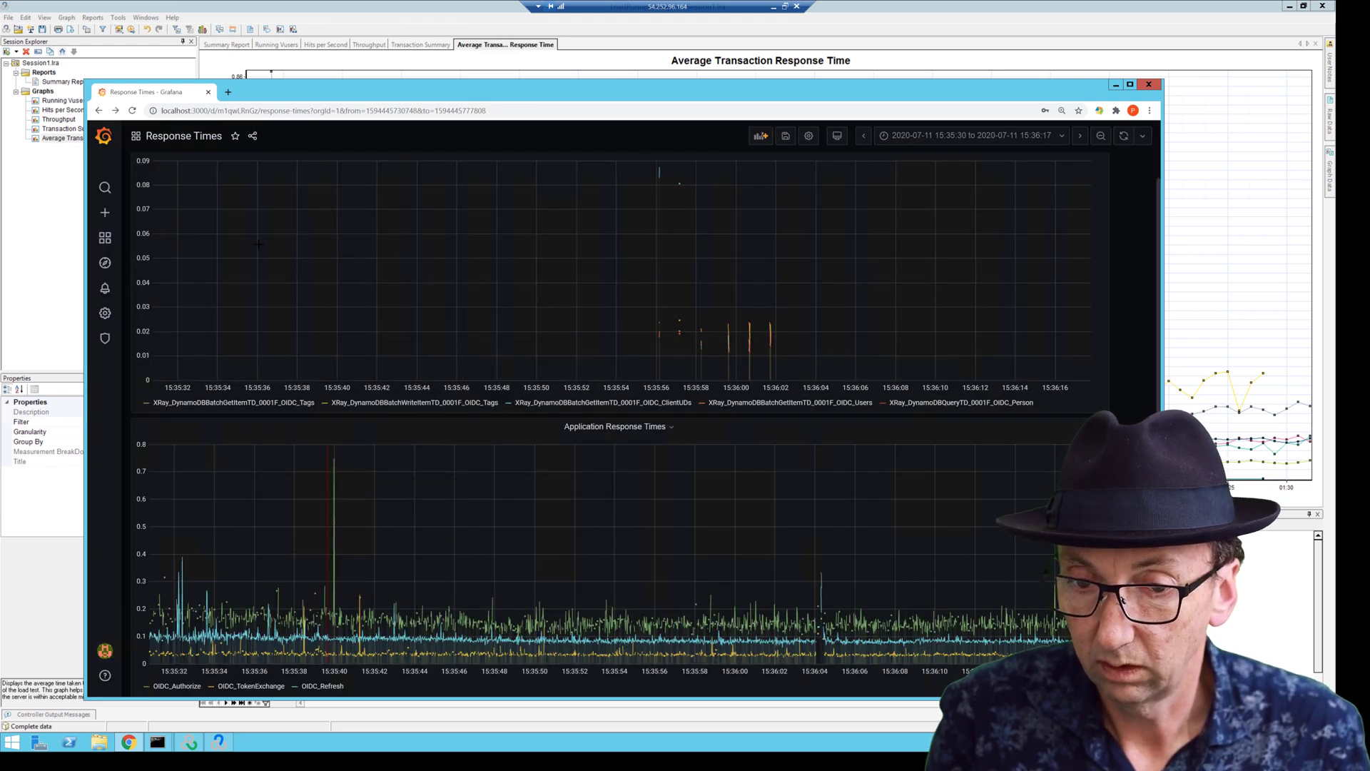
left_click(100, 111)
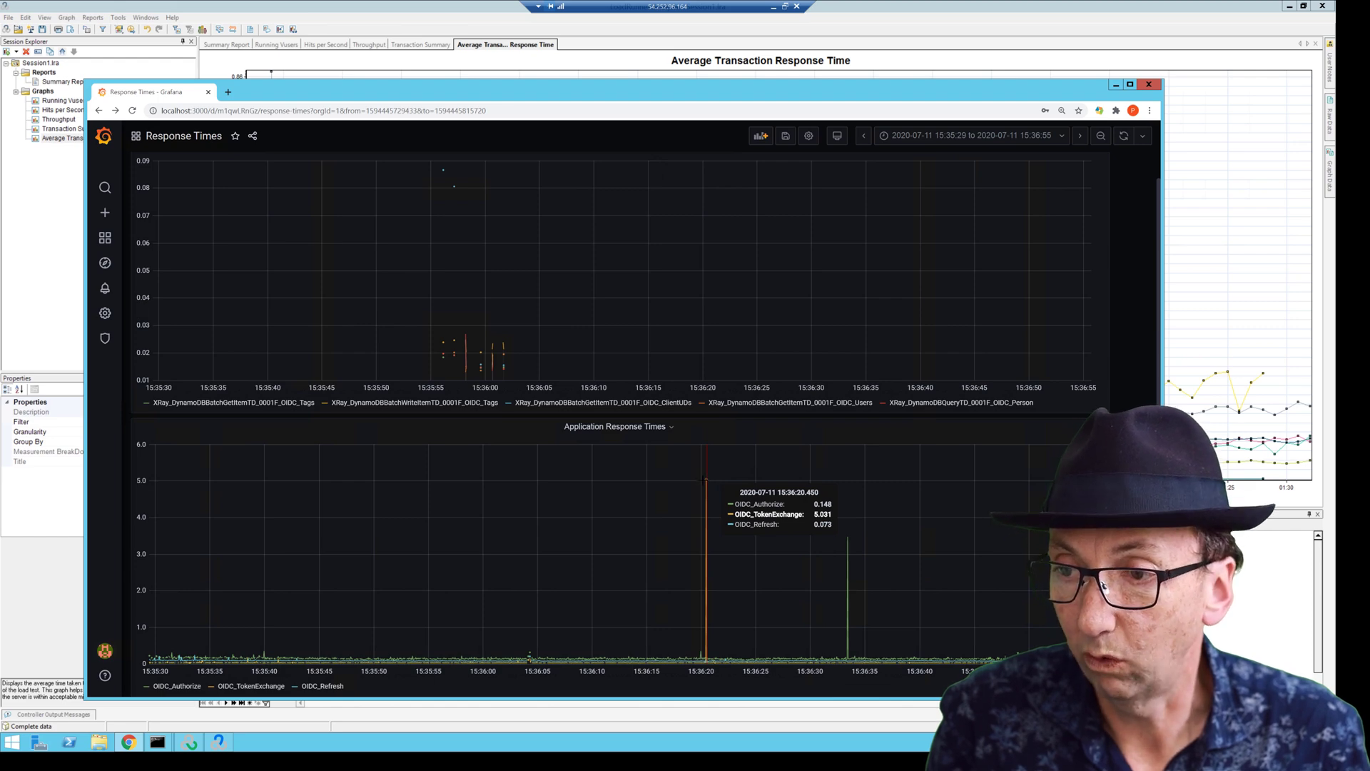
left_click(422, 17)
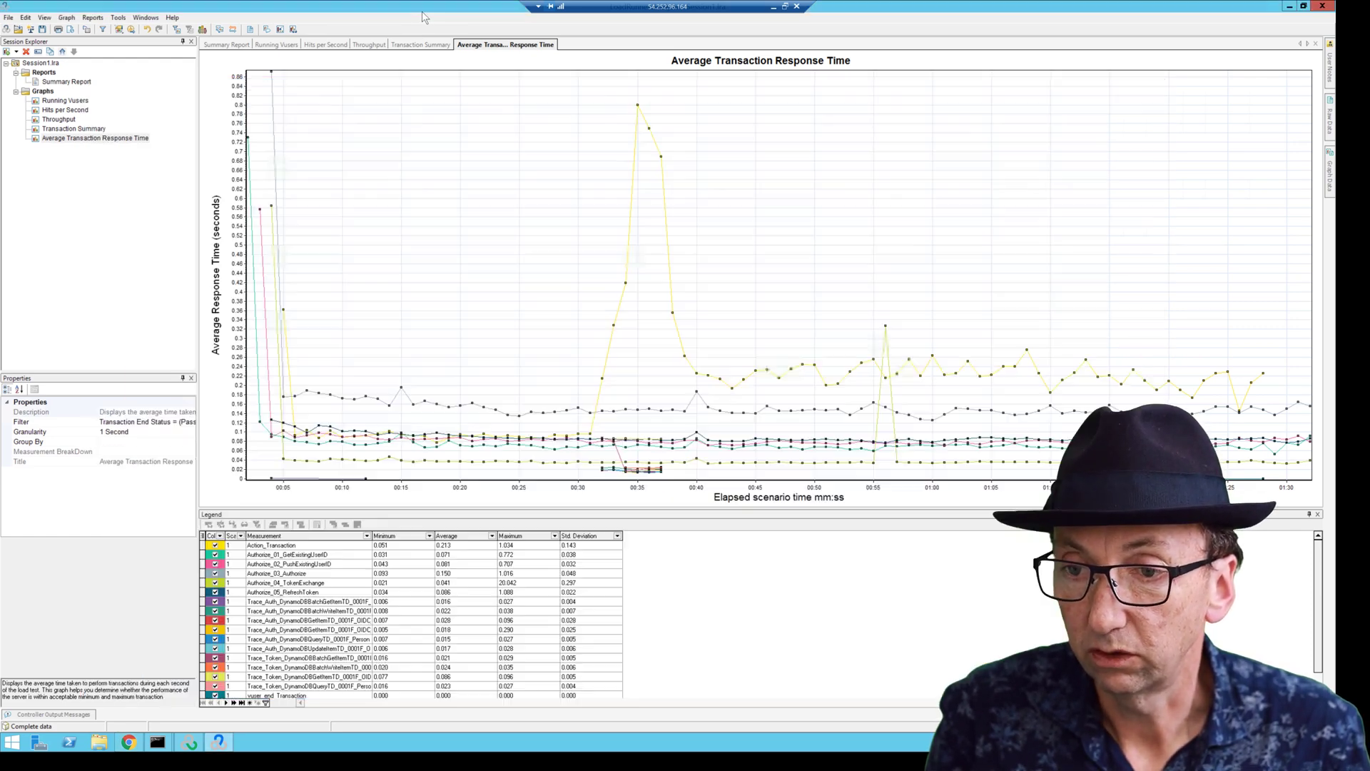
Step: Show only the Authorize_04_TokenExchange line, leaving its single ~0.32 s spike near 00:56
left_click(307, 585)
right_click(309, 585)
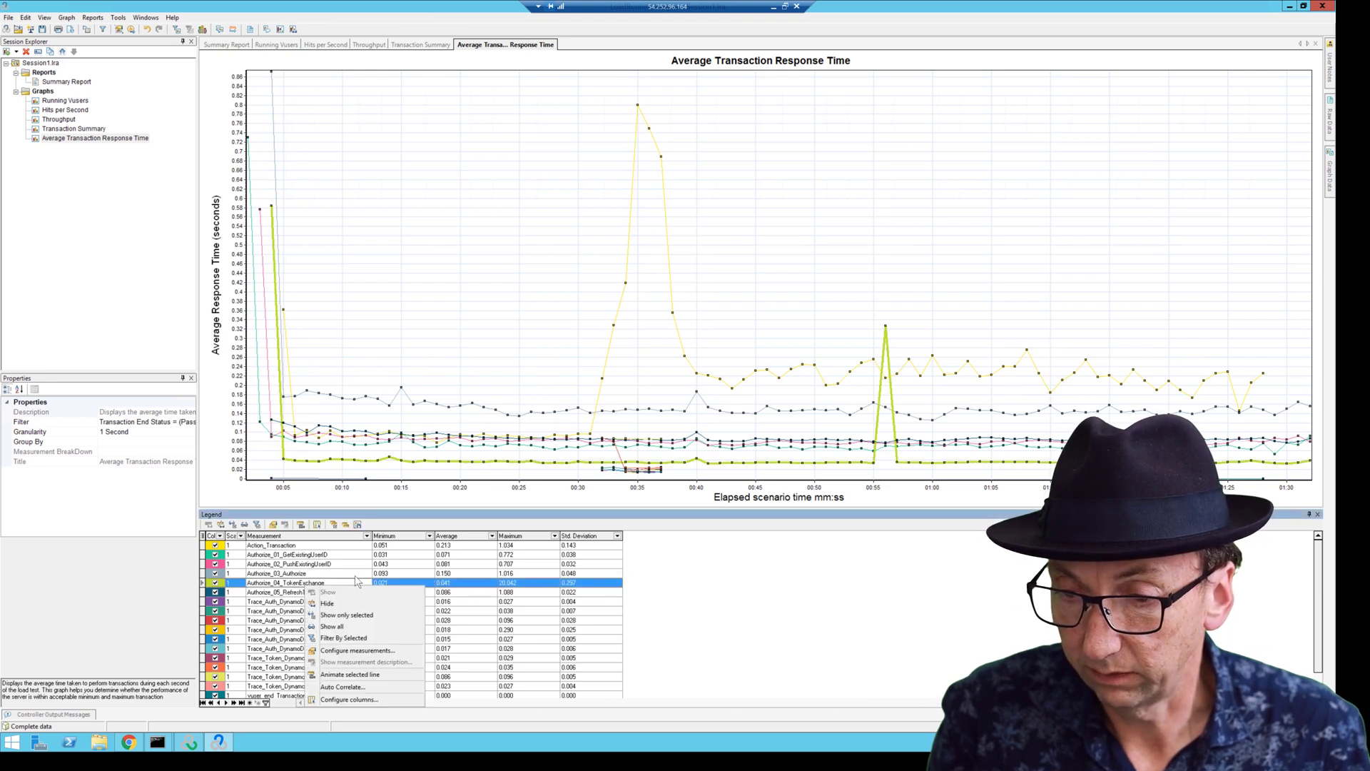
left_click(346, 614)
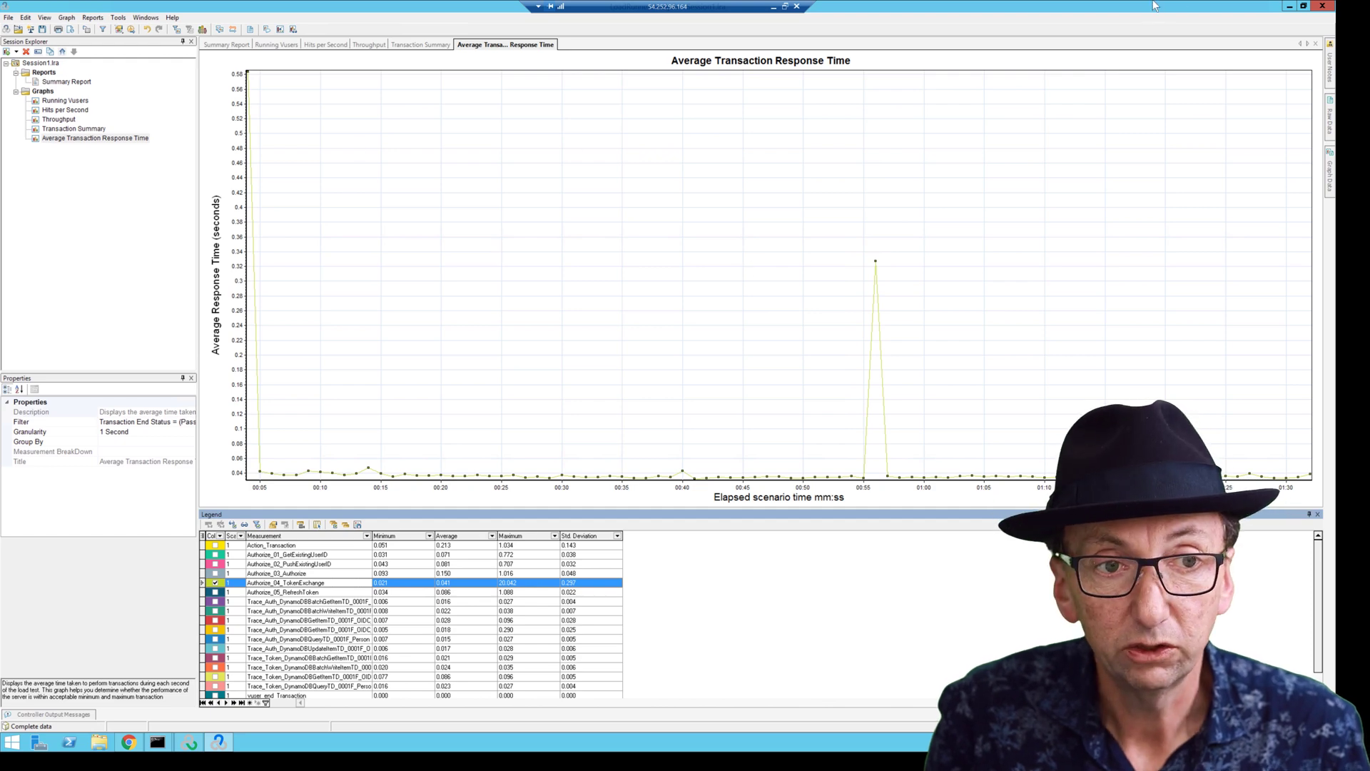
Step: Minimize Analysis and the Grafana browser, then bring up the Controller's Results menu
left_click(1289, 6)
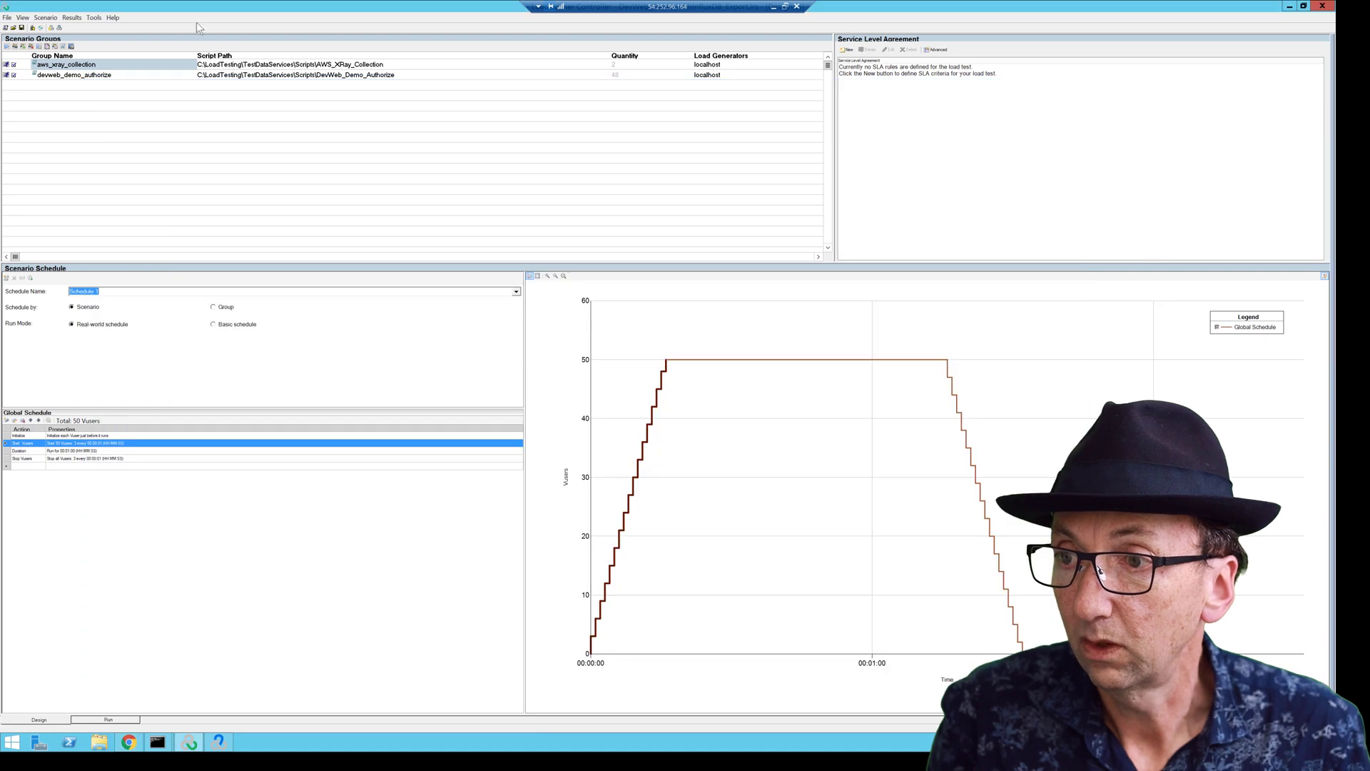
left_click(1115, 85)
left_click(71, 18)
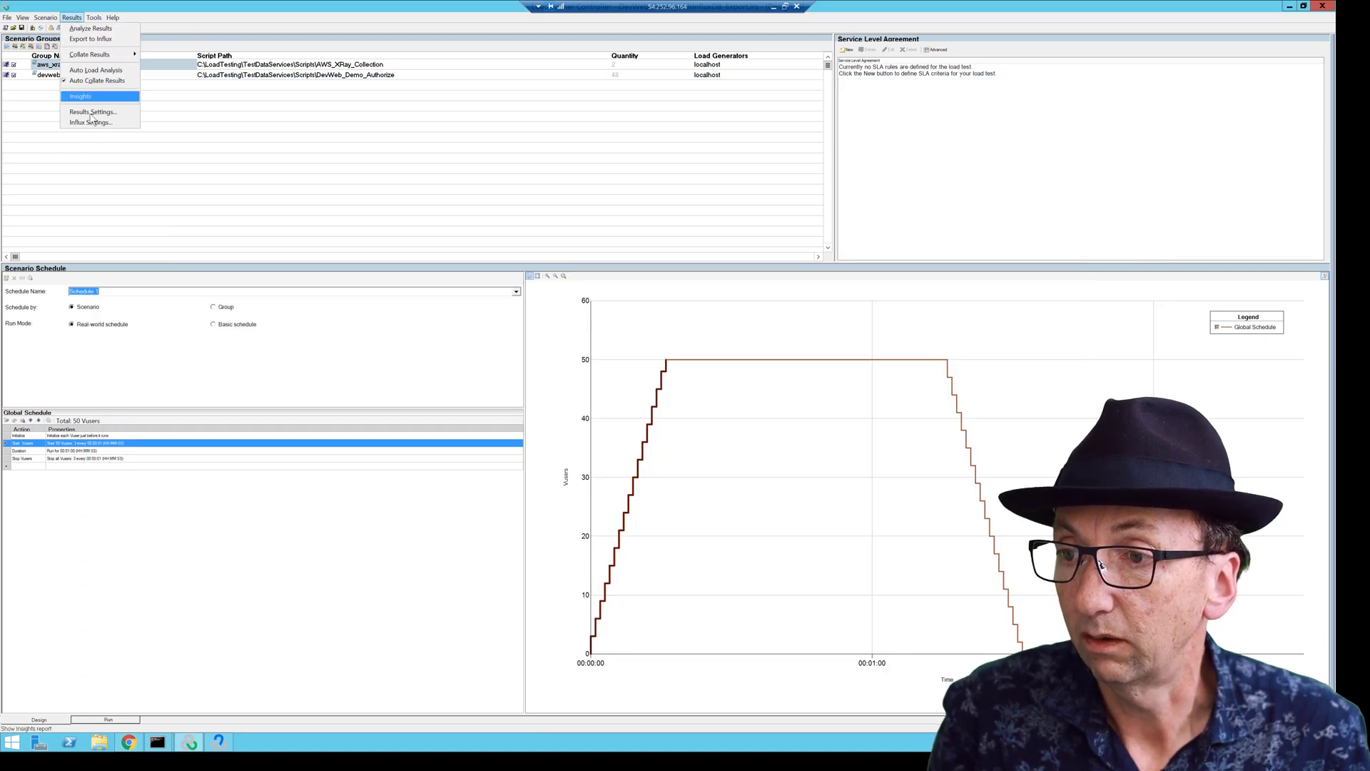